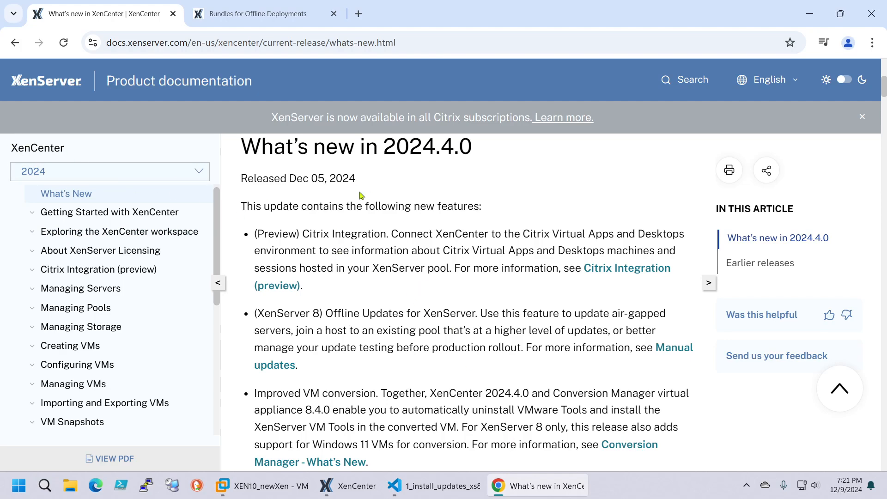
- Switch to XenCenter and check its installed version in the About information
{"action": "scroll", "coordinate": [452, 247], "scroll_direction": "up", "scroll_amount": 2}
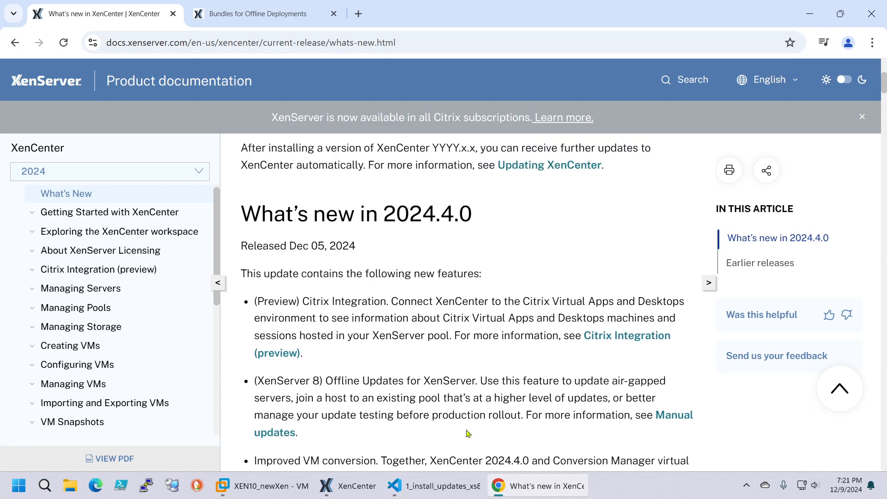
{"action": "left_click", "coordinate": [352, 494]}
{"action": "left_click", "coordinate": [374, 41]}
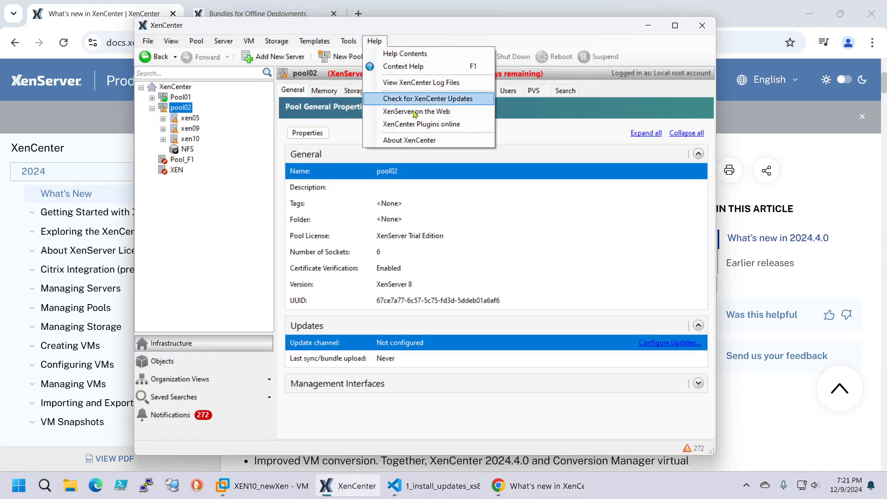
{"action": "left_click", "coordinate": [418, 139]}
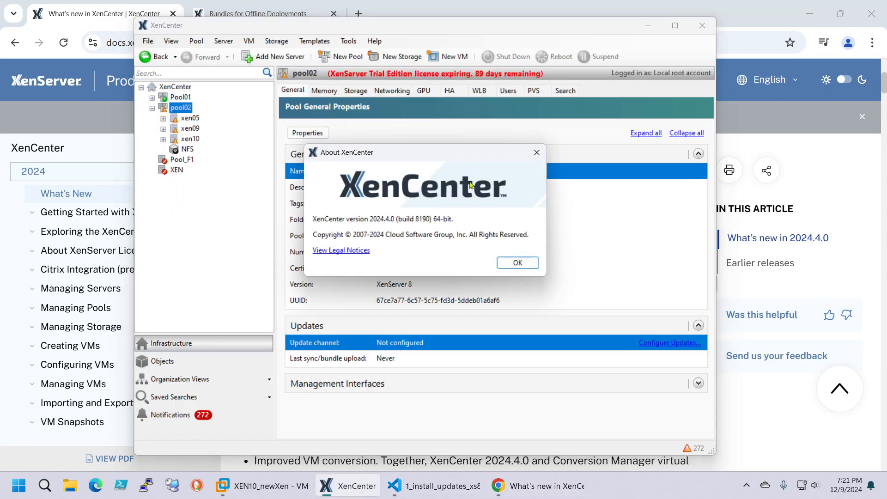
{"action": "left_click", "coordinate": [537, 154]}
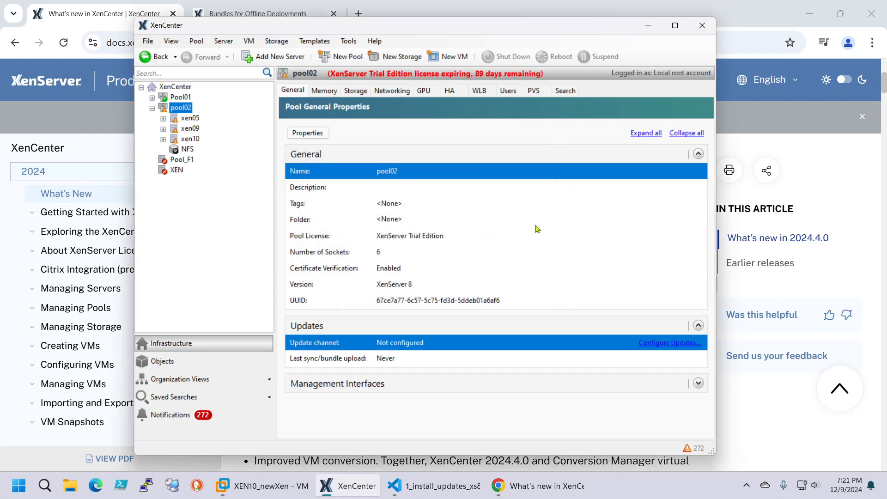
- Review the Normal Channel update bundles on the browser's Bundles for Offline Deployments page, and return to XenCenter
{"action": "left_click", "coordinate": [423, 12]}
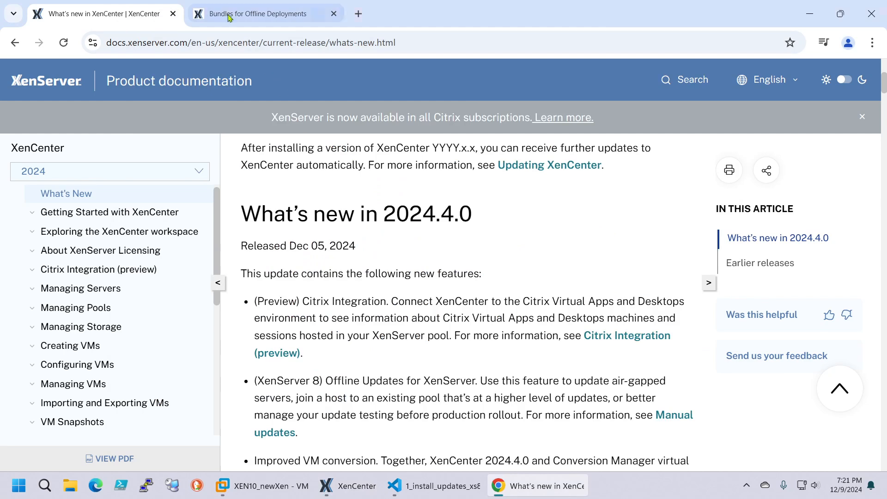
{"action": "left_click", "coordinate": [259, 14]}
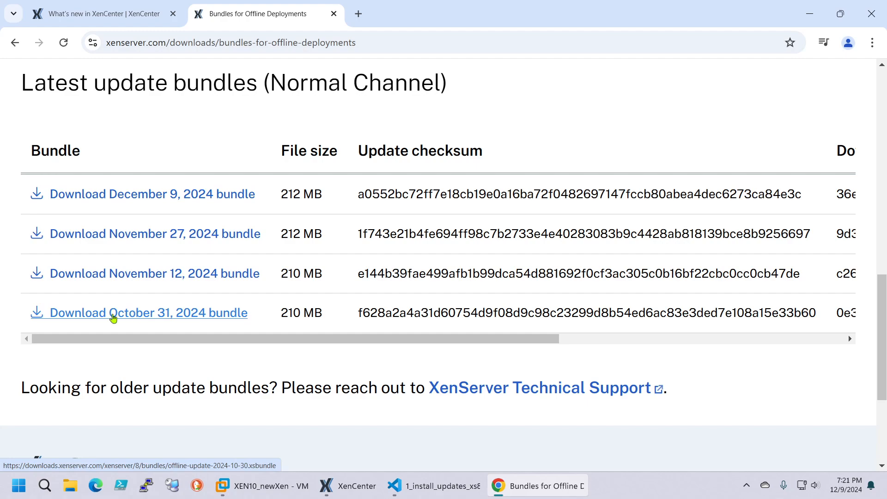
{"action": "left_click_drag", "start_coordinate": [192, 340], "coordinate": [172, 333]}
{"action": "left_click_drag", "start_coordinate": [174, 340], "coordinate": [138, 348]}
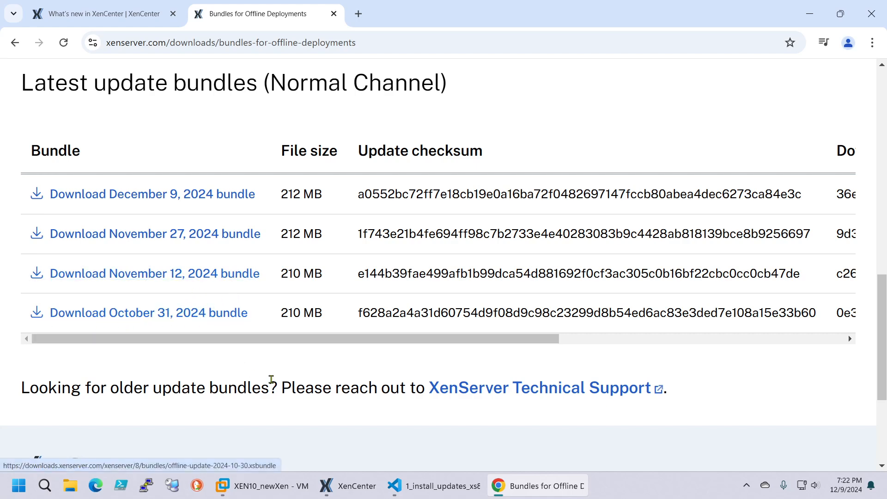
{"action": "mouse_move", "coordinate": [352, 486]}
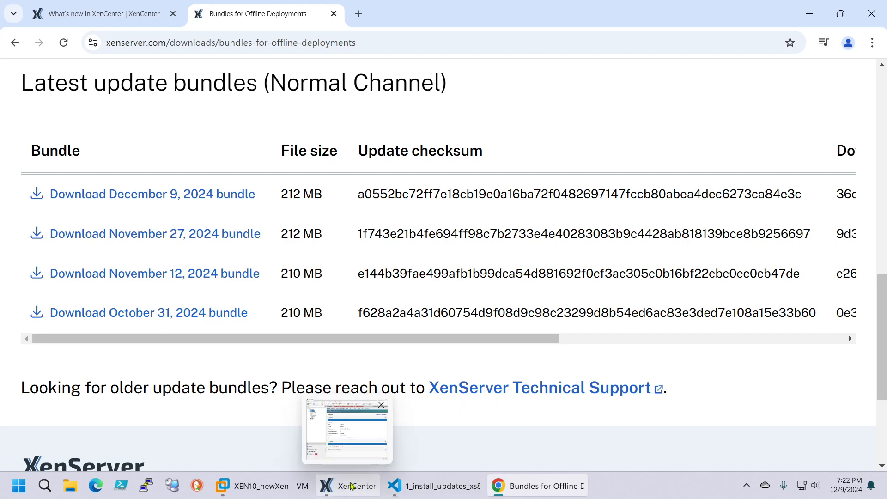
{"action": "left_click", "coordinate": [349, 461]}
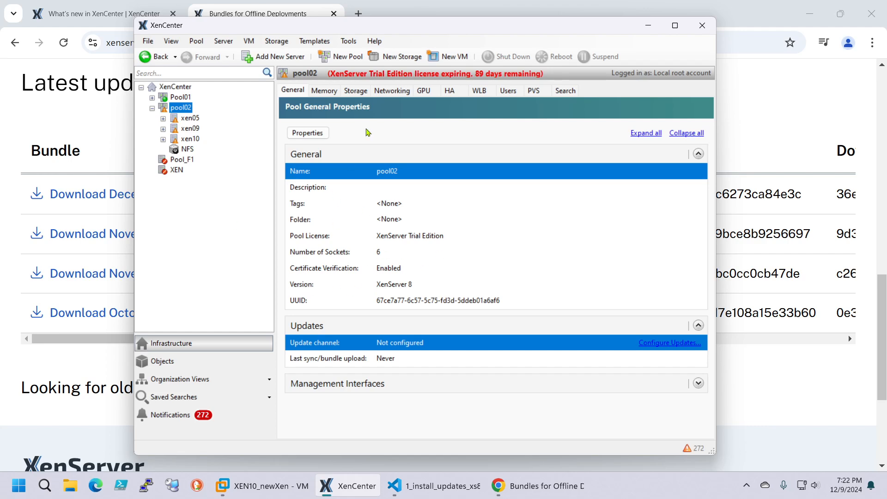
- Switch to Chrome and open xenserver.com in a new tab
{"action": "left_click", "coordinate": [356, 14]}
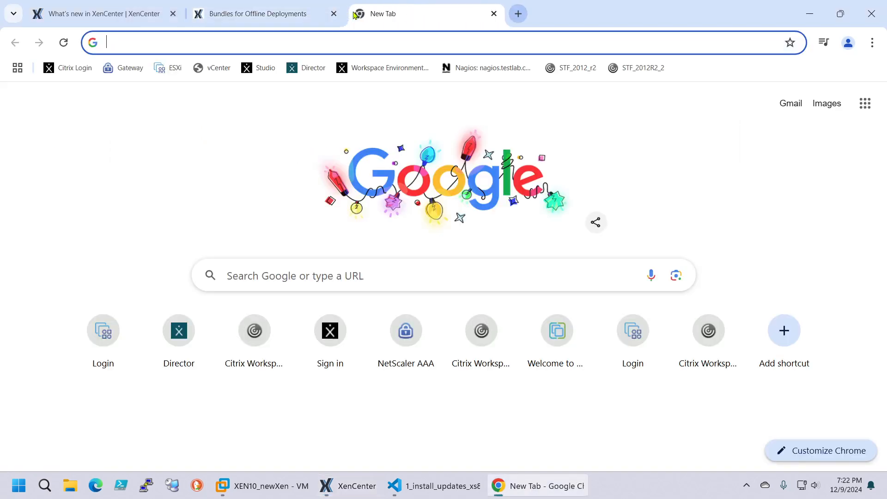
{"action": "left_click", "coordinate": [247, 45]}
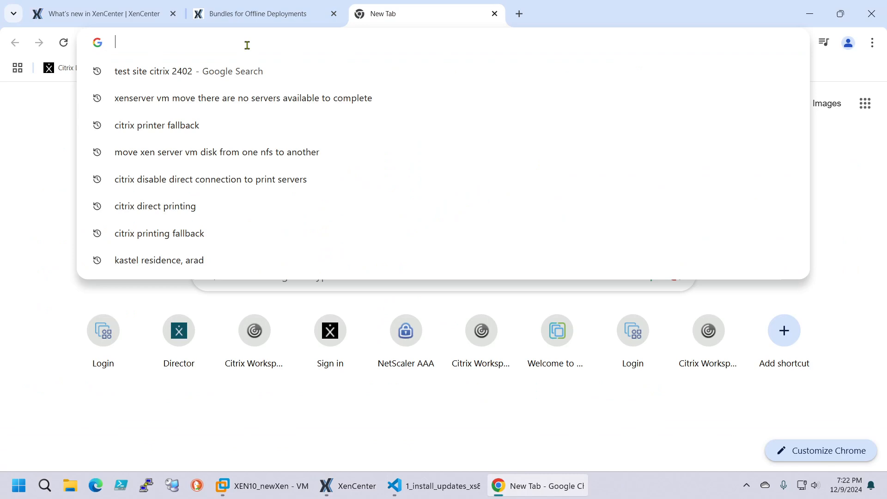
{"action": "type", "text": "xenserver."}
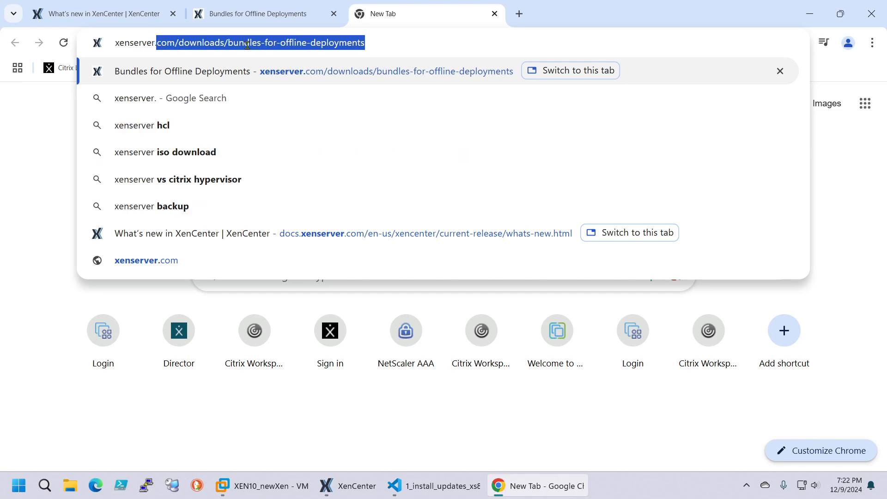
{"action": "type", "text": "com"}
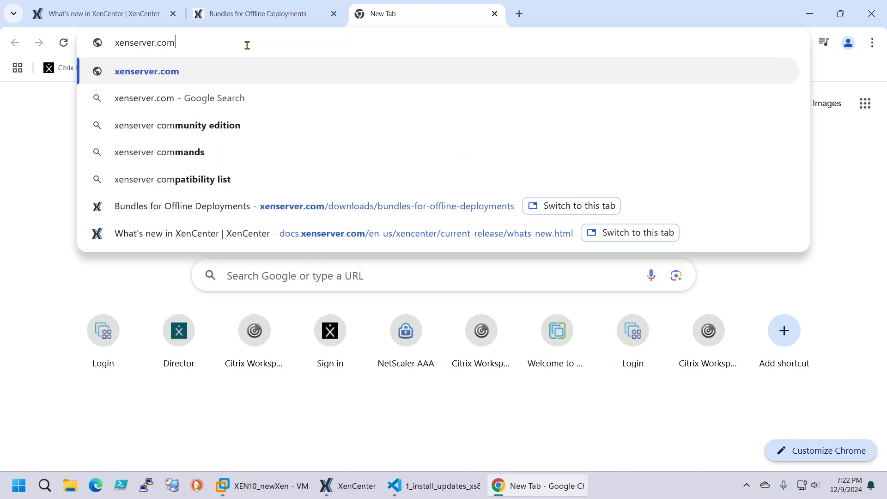
{"action": "key", "text": "Return"}
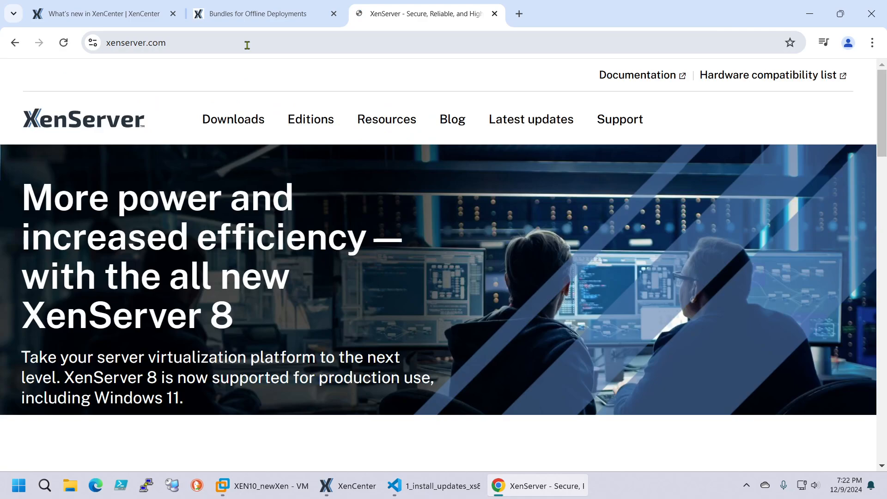
- Open the XenServer site's Downloads page and find the XenServer 8 installation ISO entry
{"action": "scroll", "coordinate": [235, 190], "scroll_direction": "down", "scroll_amount": 5}
{"action": "scroll", "coordinate": [287, 188], "scroll_direction": "up", "scroll_amount": 5}
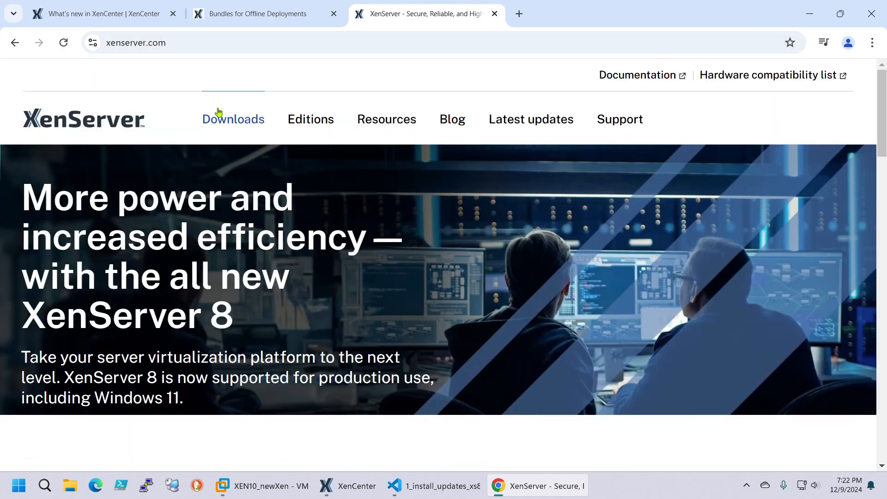
{"action": "left_click", "coordinate": [218, 115]}
{"action": "scroll", "coordinate": [291, 178], "scroll_direction": "down", "scroll_amount": 15}
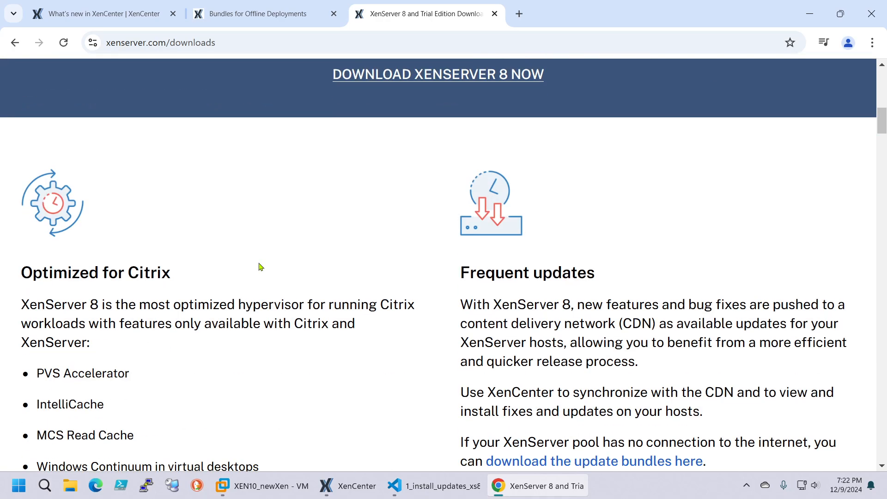
{"action": "scroll", "coordinate": [260, 266], "scroll_direction": "down", "scroll_amount": 7}
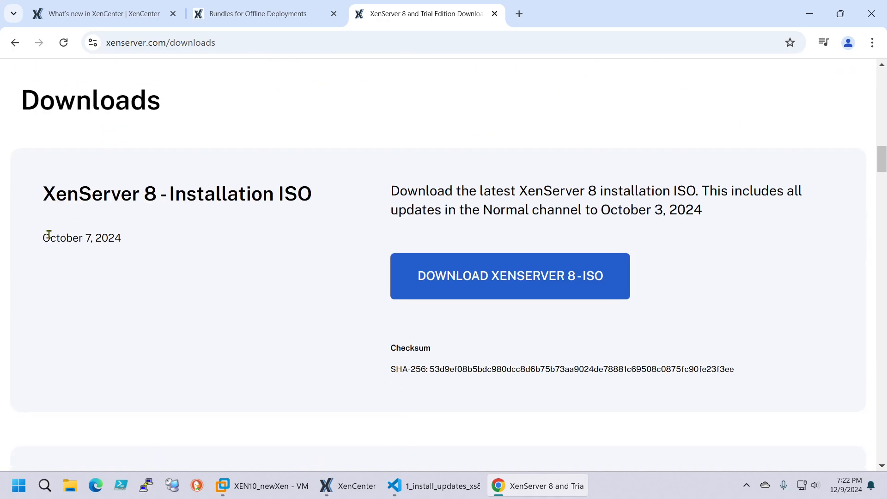
- Examine the XenServer 8 installation ISO's title, checksum and release date, and the XenCenter download entry below it
{"action": "left_click_drag", "start_coordinate": [55, 193], "coordinate": [349, 212]}
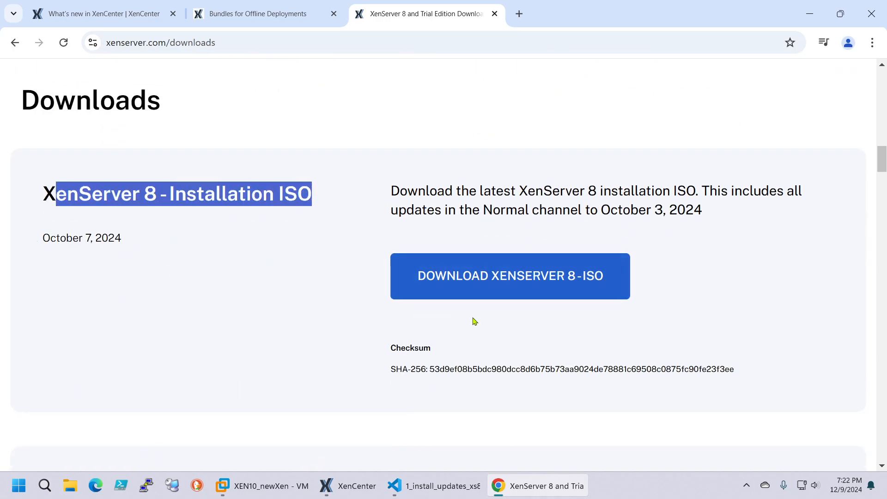
{"action": "left_click_drag", "start_coordinate": [387, 350], "coordinate": [459, 351]}
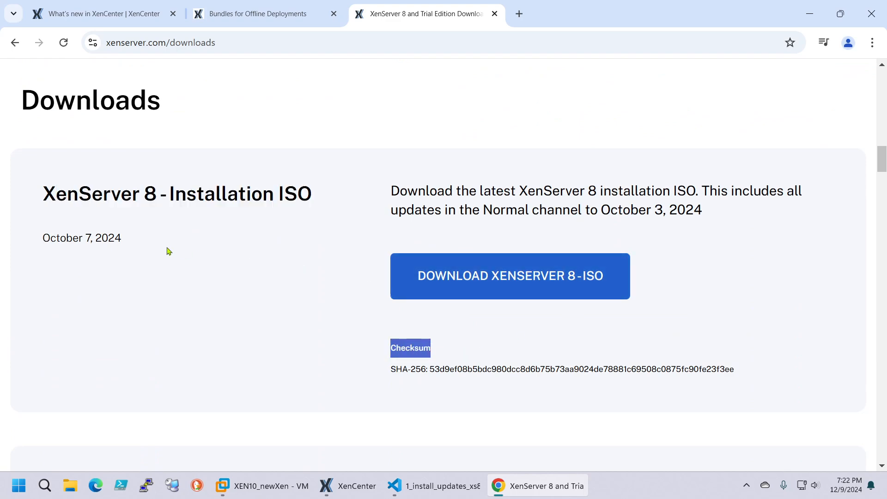
{"action": "left_click", "coordinate": [125, 241]}
{"action": "triple_click", "coordinate": [121, 244]}
{"action": "left_click", "coordinate": [138, 239]}
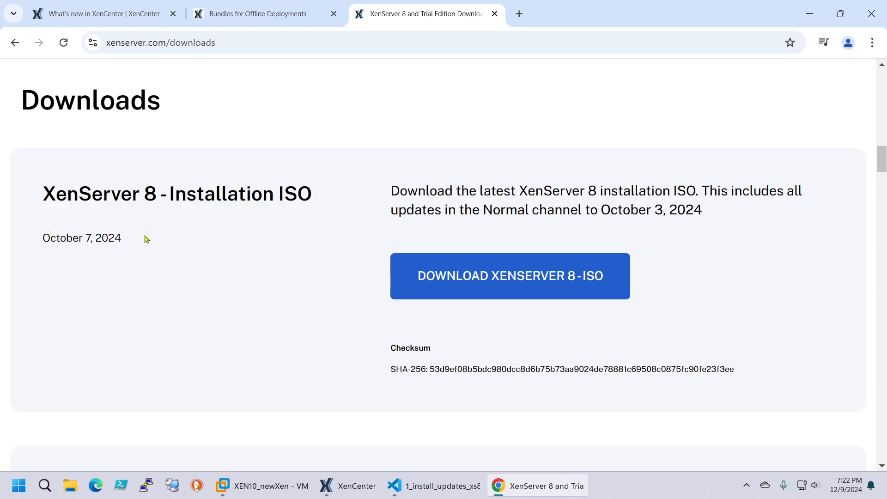
{"action": "scroll", "coordinate": [279, 285], "scroll_direction": "down", "scroll_amount": 4}
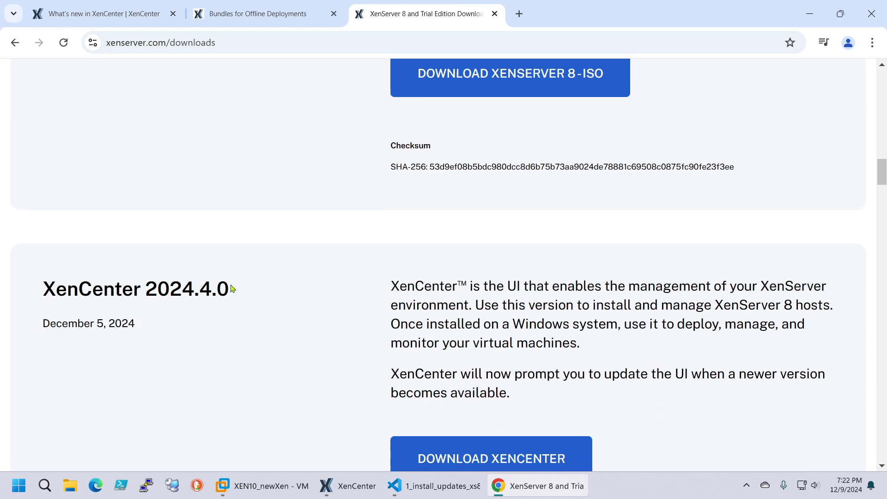
{"action": "scroll", "coordinate": [325, 287], "scroll_direction": "up", "scroll_amount": 4}
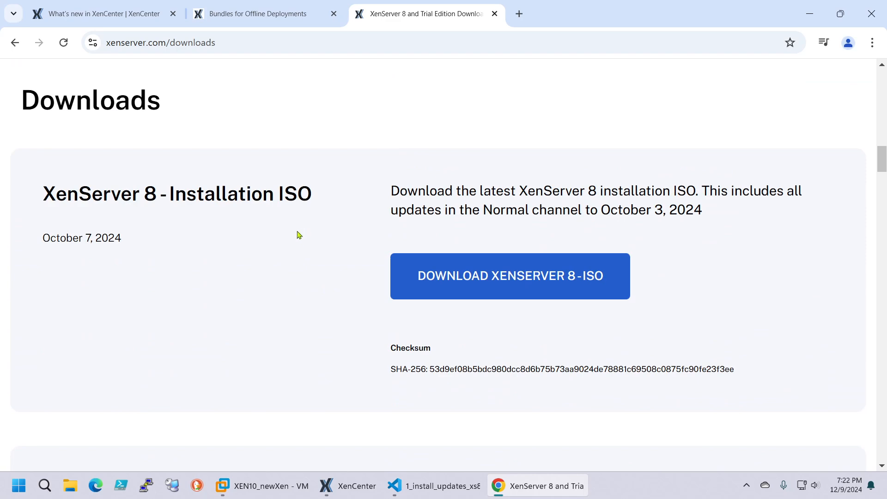
- Switch to XenCenter and check the update channel, last bundle upload and available actions of pool02
{"action": "mouse_move", "coordinate": [404, 488]}
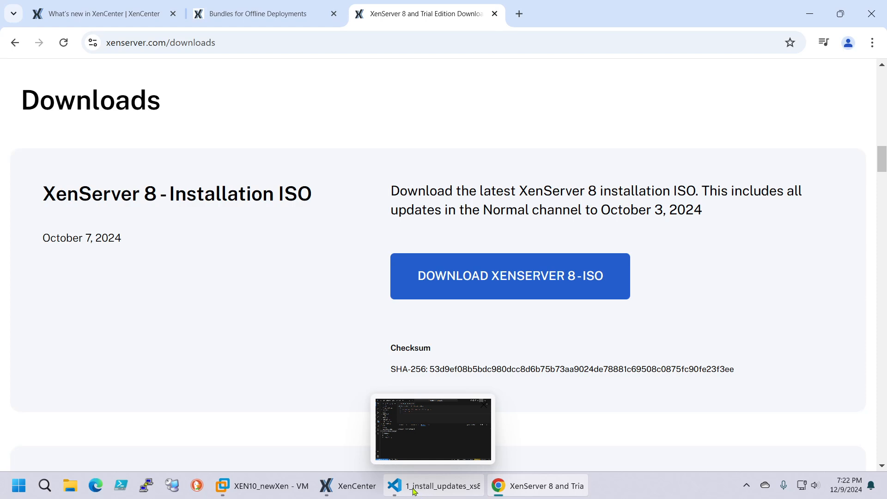
{"action": "left_click", "coordinate": [362, 488]}
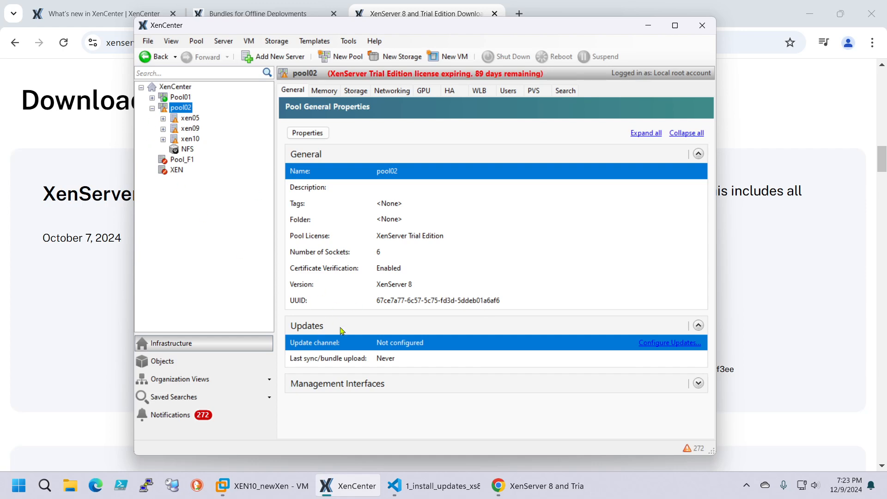
{"action": "left_click", "coordinate": [393, 362]}
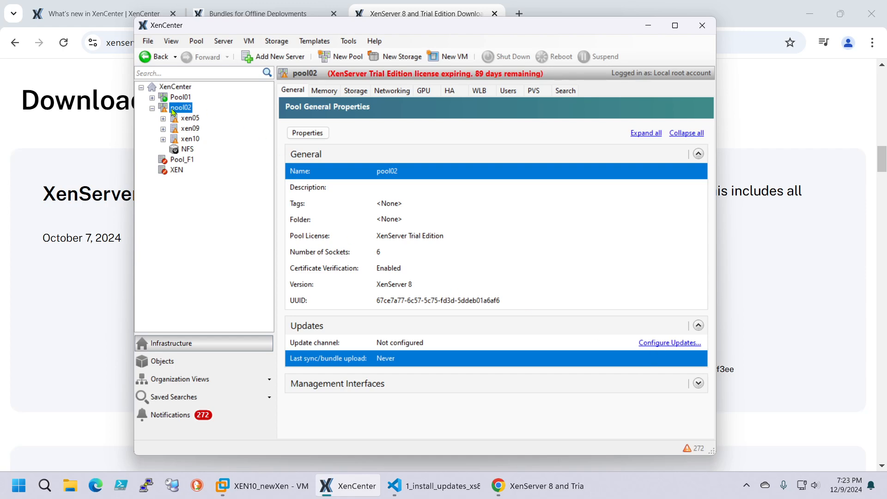
{"action": "right_click", "coordinate": [180, 112]}
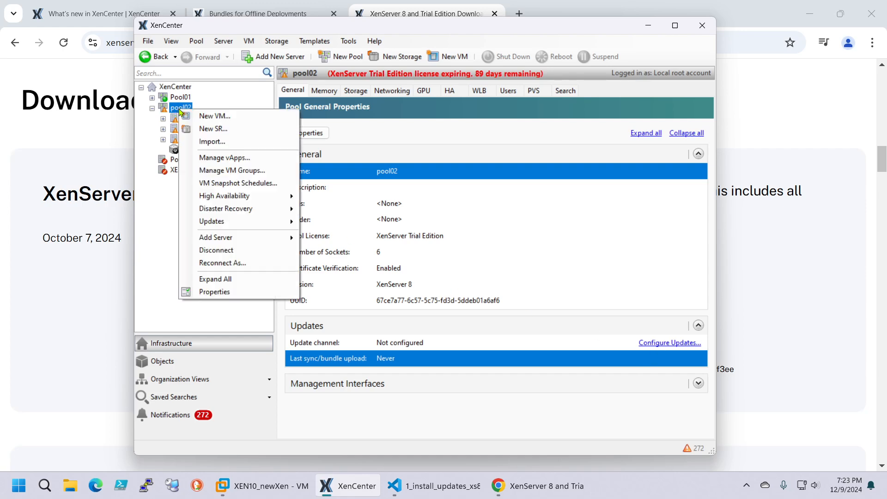
{"action": "left_click", "coordinate": [170, 114]}
- Start the Install Update wizard for XenServer 8 and choose to select an update bundle or supplemental pack from disk
{"action": "left_click", "coordinate": [349, 41]}
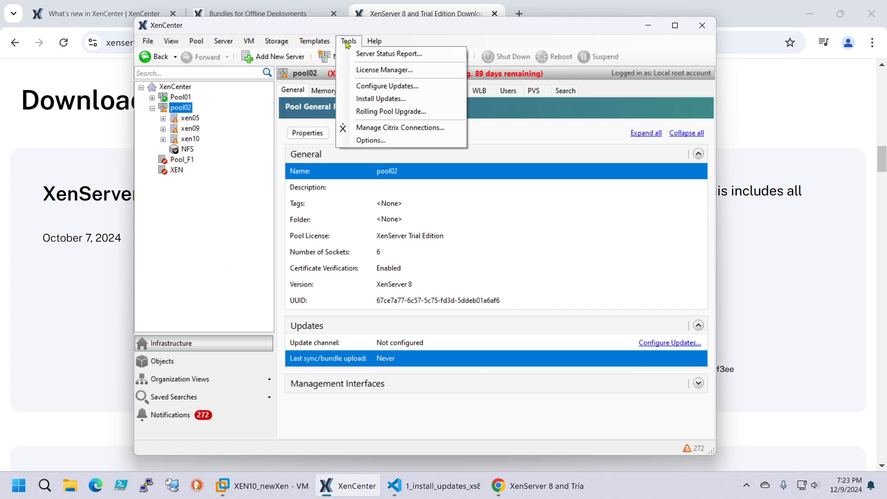
{"action": "left_click", "coordinate": [386, 100]}
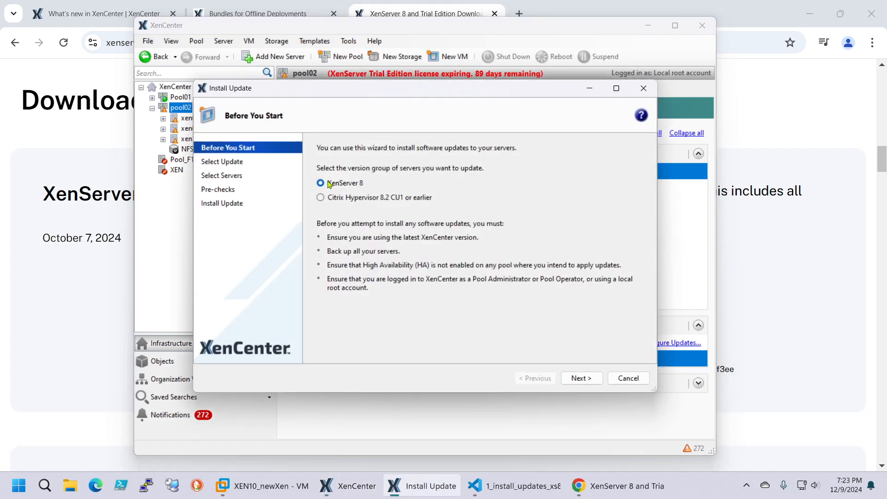
{"action": "left_click", "coordinate": [579, 378]}
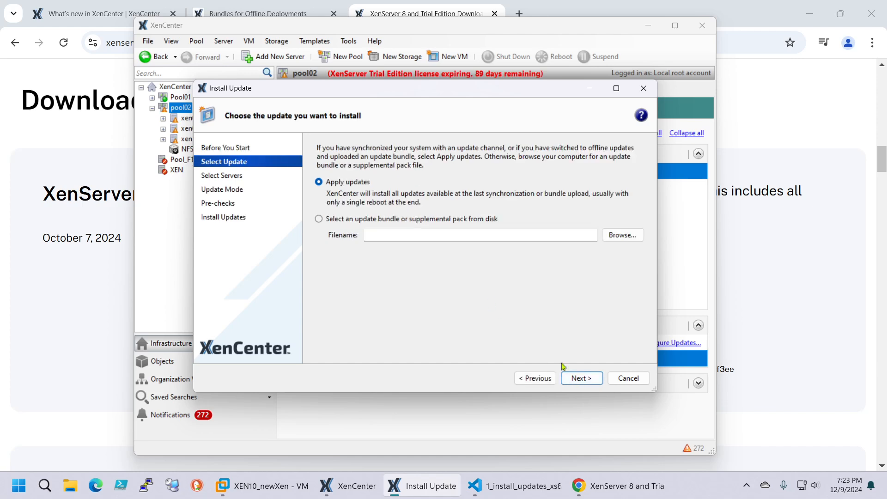
{"action": "left_click", "coordinate": [333, 222]}
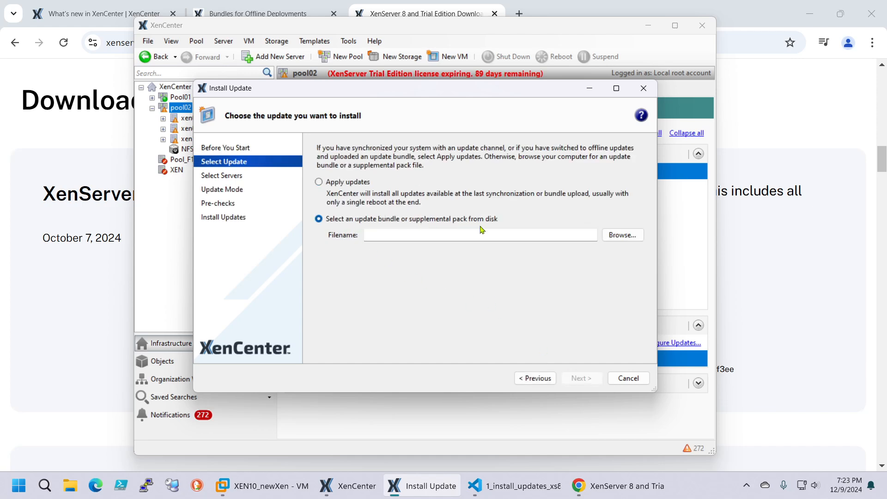
- Load offline-update-2024-10-30.xsbundle from the offline_update folder and proceed to the server selection
{"action": "left_click", "coordinate": [624, 235]}
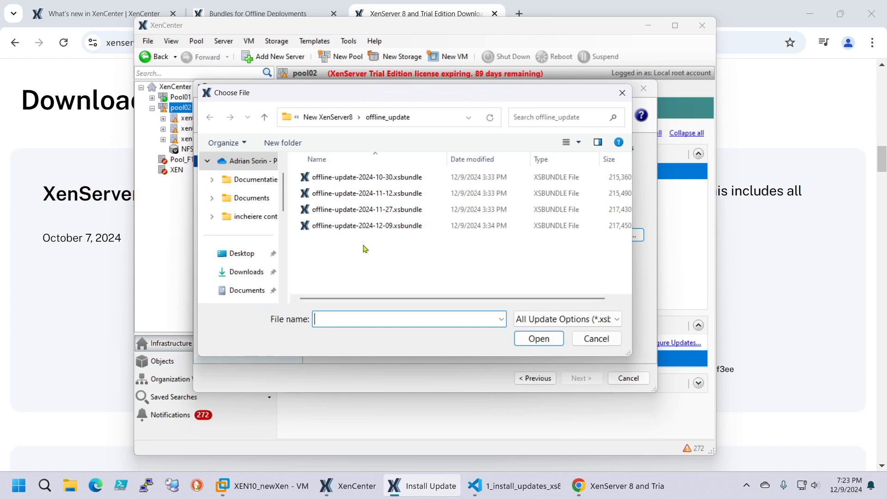
{"action": "mouse_move", "coordinate": [415, 298]}
{"action": "left_mouse_down"}
{"action": "mouse_move", "coordinate": [476, 299]}
{"action": "mouse_move", "coordinate": [422, 303]}
{"action": "left_mouse_up"}
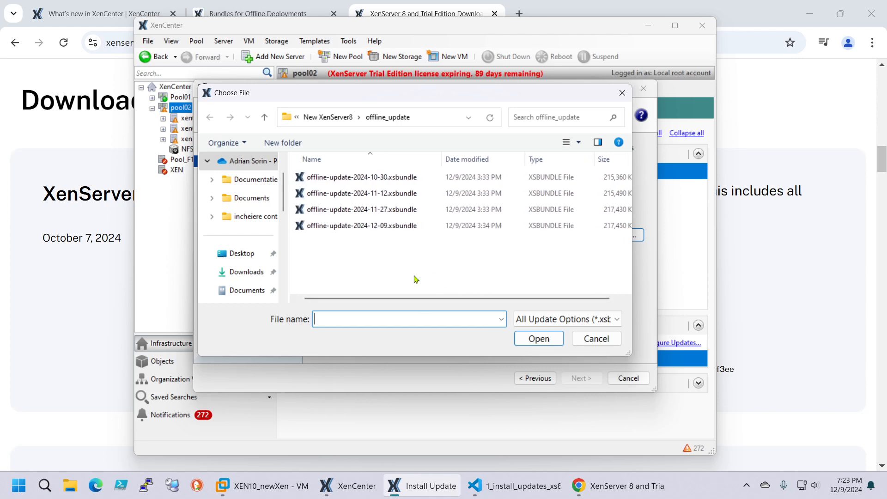
{"action": "left_click", "coordinate": [356, 179]}
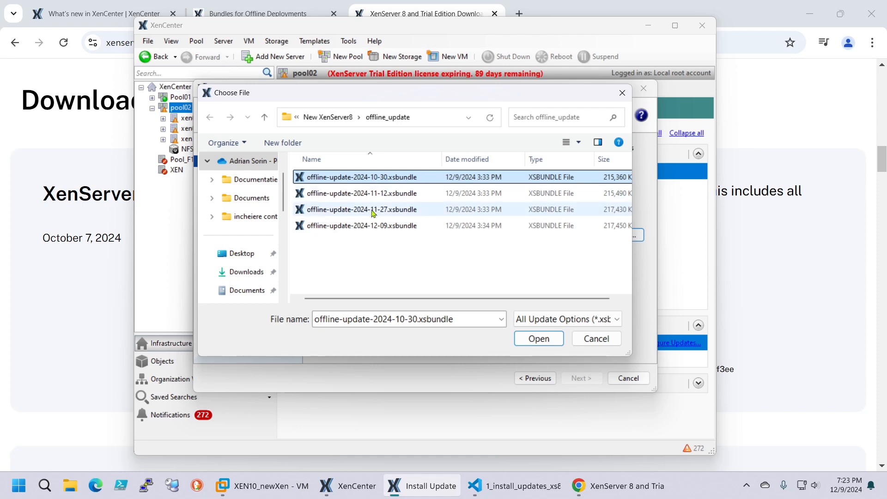
{"action": "left_click", "coordinate": [531, 340]}
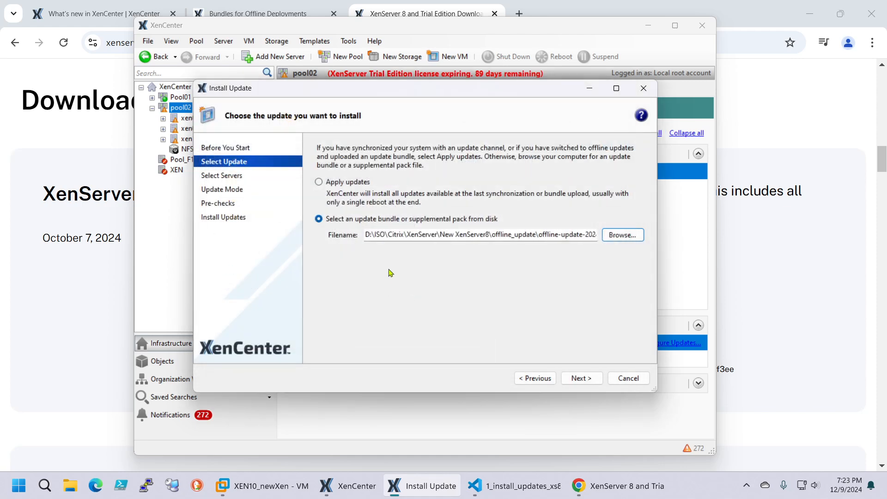
{"action": "left_click", "coordinate": [575, 378]}
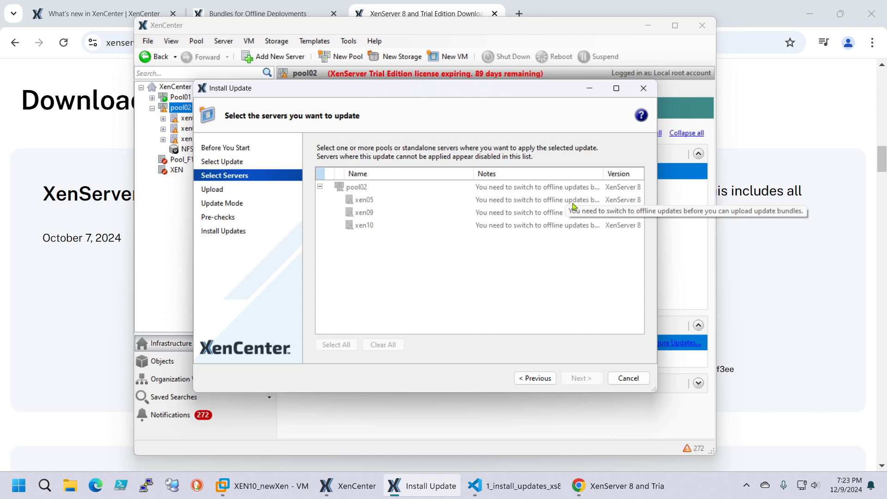
- Go back from the server selection and cancel the Install Update wizard
{"action": "left_click", "coordinate": [535, 378]}
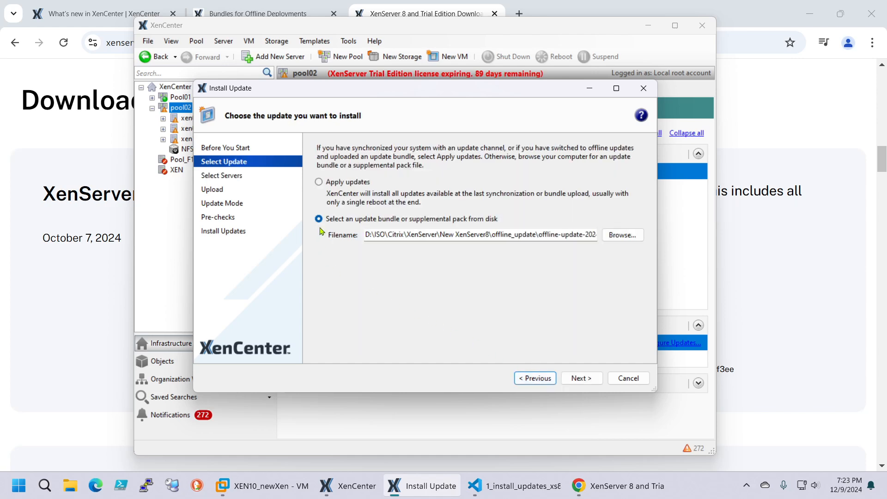
{"action": "left_click", "coordinate": [544, 377]}
{"action": "left_click", "coordinate": [621, 378]}
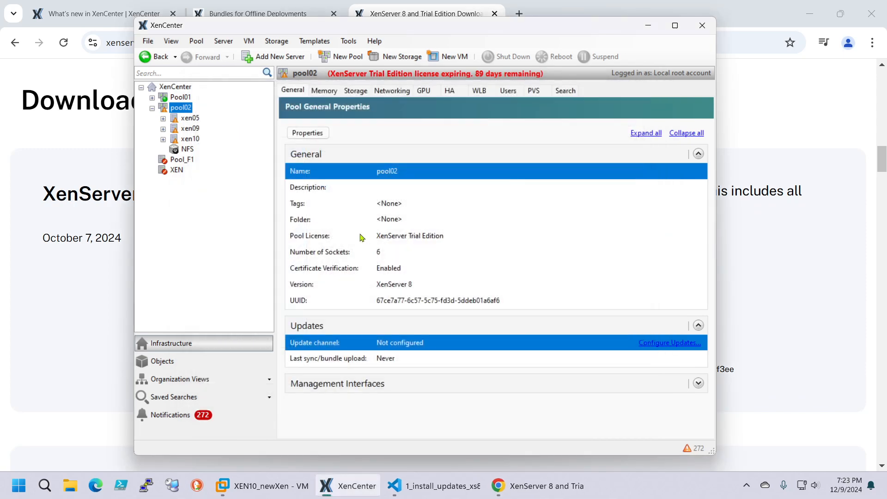
- Configure pool02's update channel as Offline for XenServer 8 and decline uploading an update bundle immediately
{"action": "left_click", "coordinate": [348, 41]}
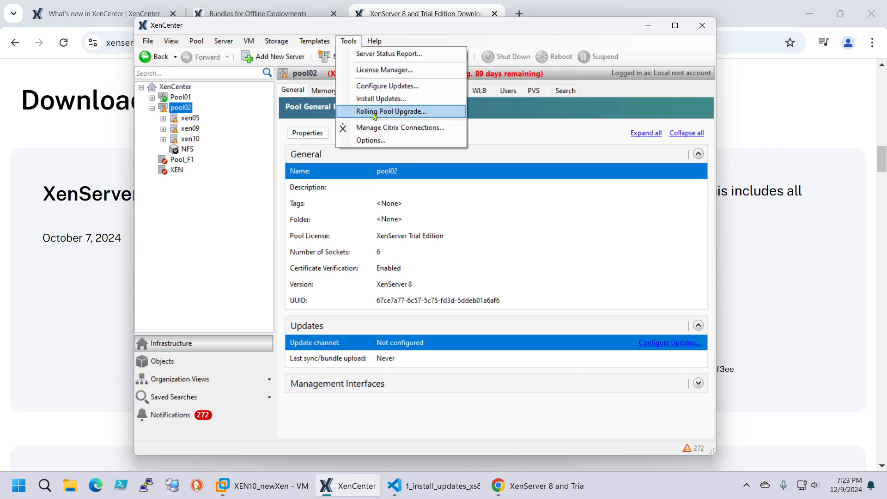
{"action": "left_click", "coordinate": [383, 86]}
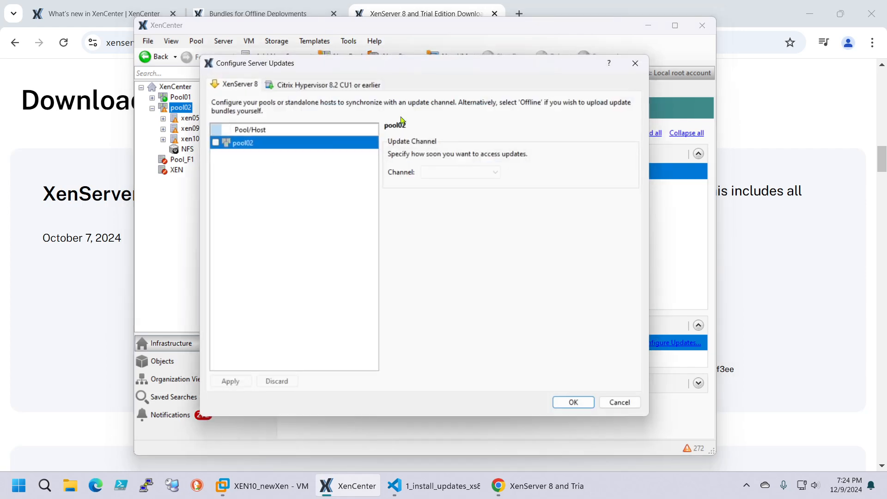
{"action": "left_click", "coordinate": [216, 143]}
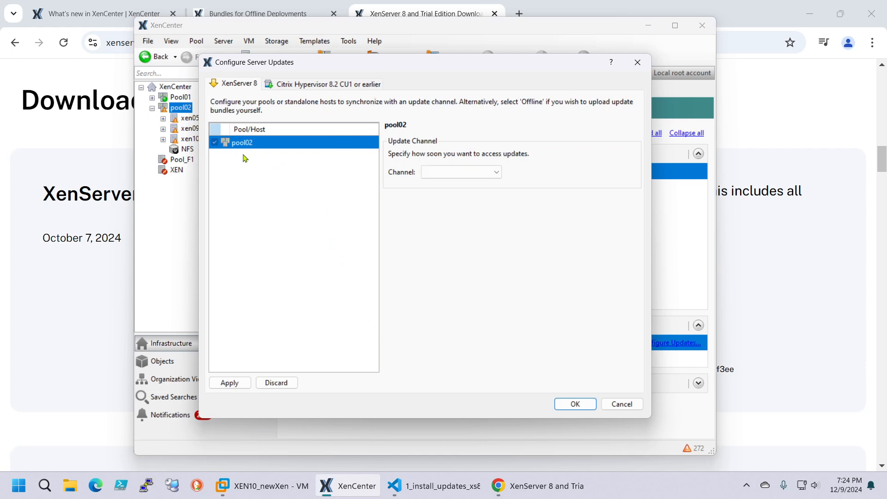
{"action": "left_click", "coordinate": [474, 171]}
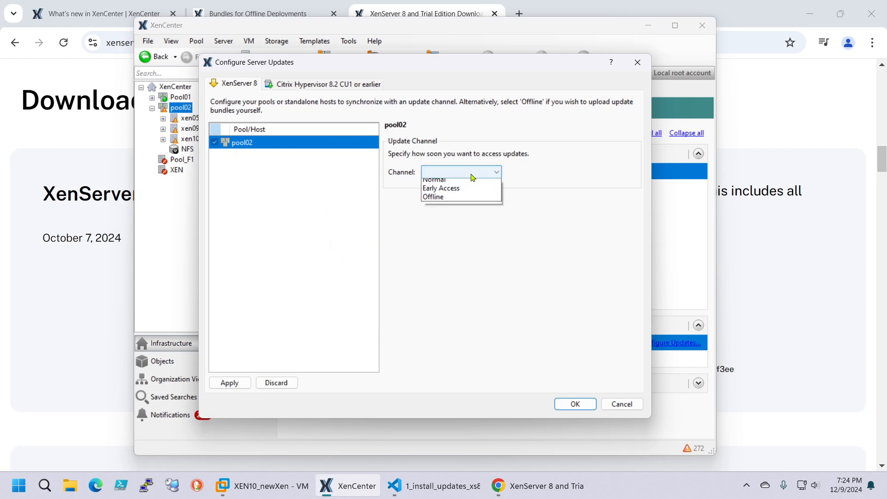
{"action": "left_click", "coordinate": [451, 200]}
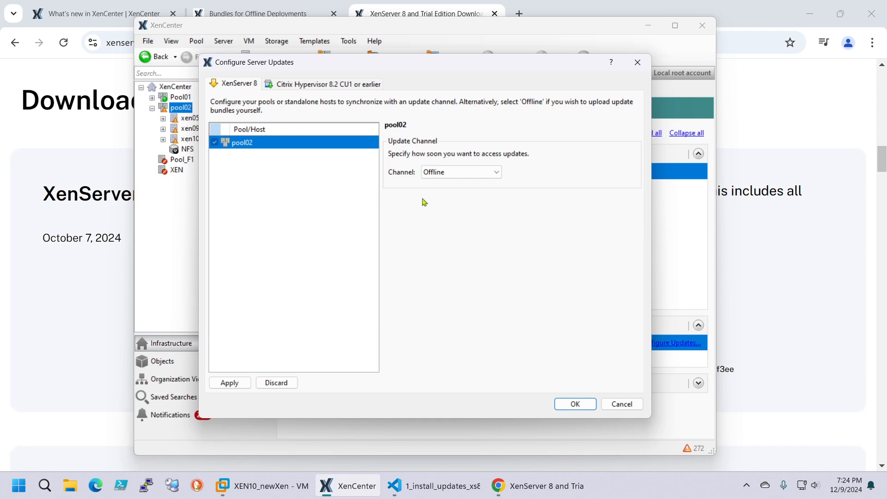
{"action": "left_click", "coordinate": [575, 404]}
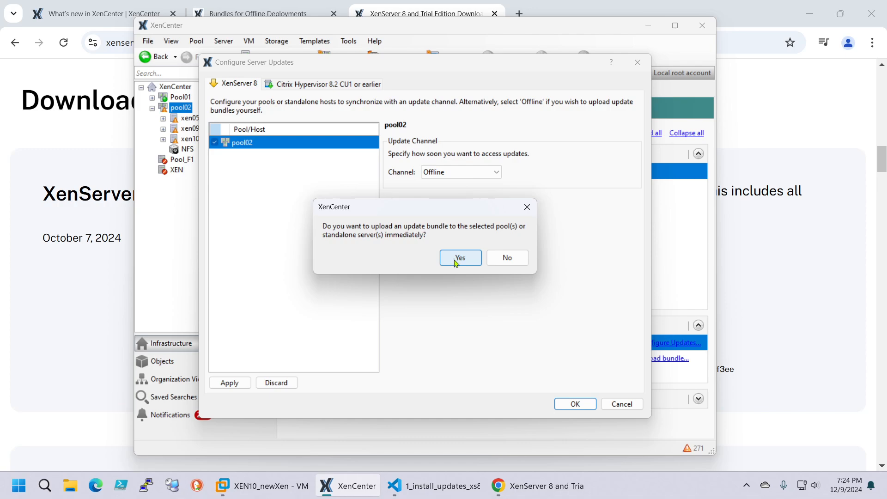
{"action": "left_click", "coordinate": [504, 259]}
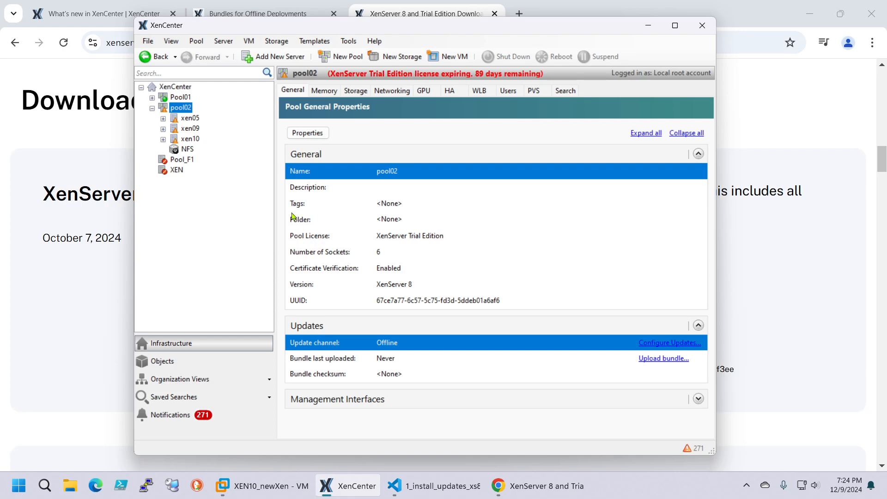
- Check pool02's update channel in the server update configuration and close it keeping that channel
{"action": "left_click", "coordinate": [348, 41]}
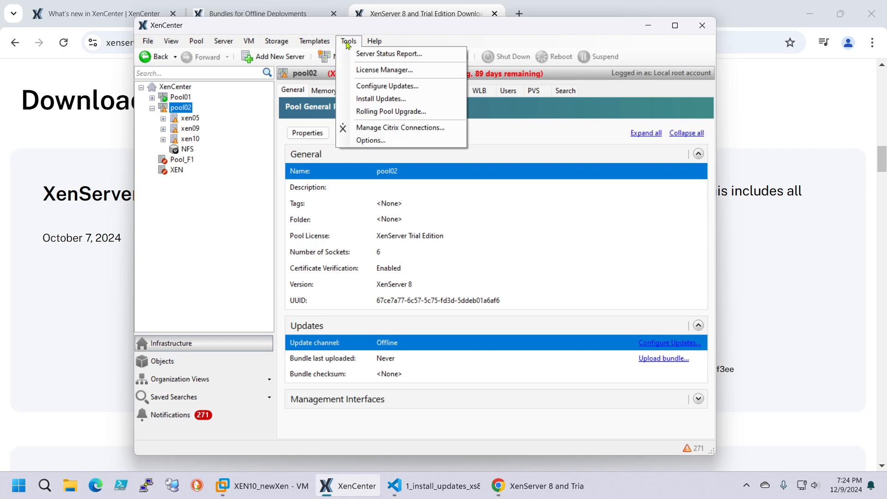
{"action": "left_click", "coordinate": [374, 88]}
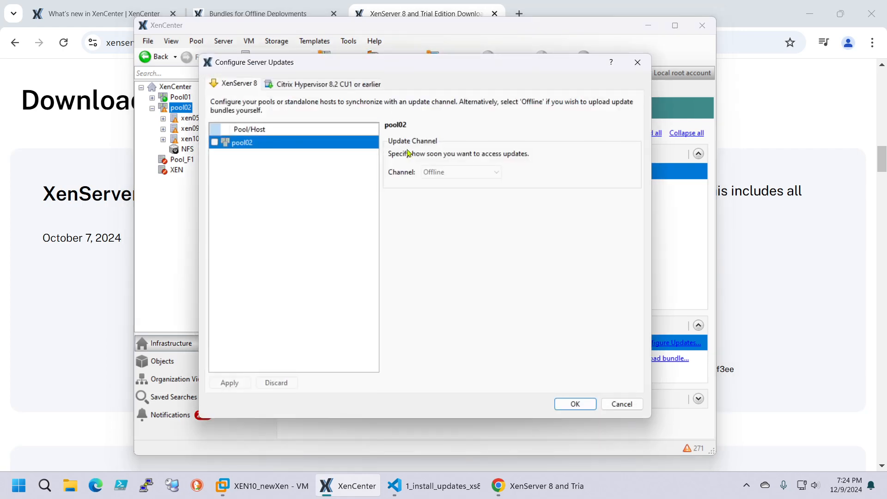
{"action": "left_click", "coordinate": [215, 143]}
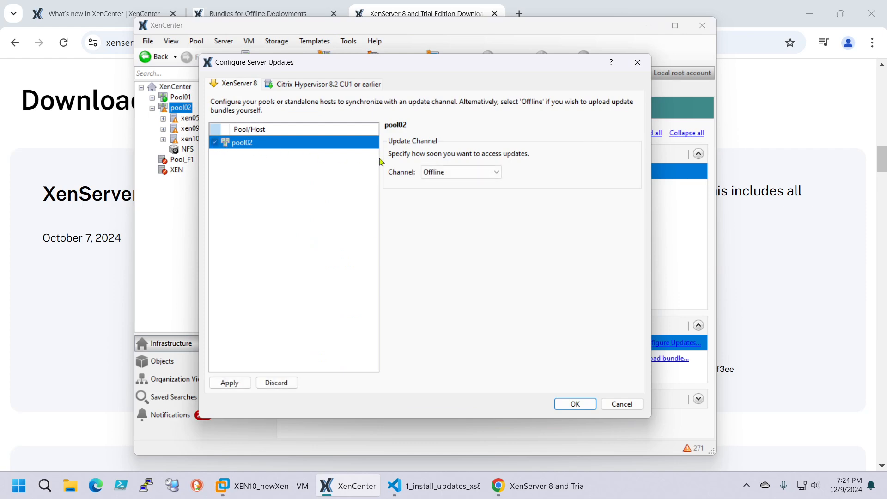
{"action": "left_click", "coordinate": [214, 142]}
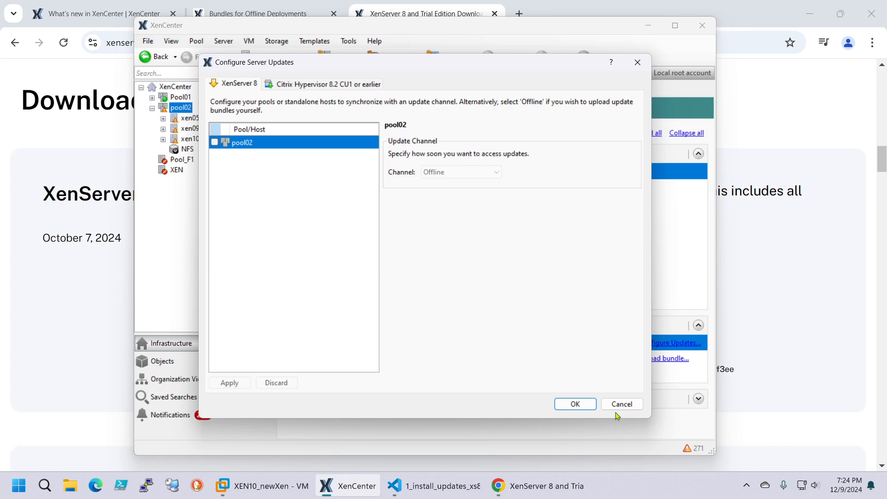
{"action": "left_click", "coordinate": [214, 143]}
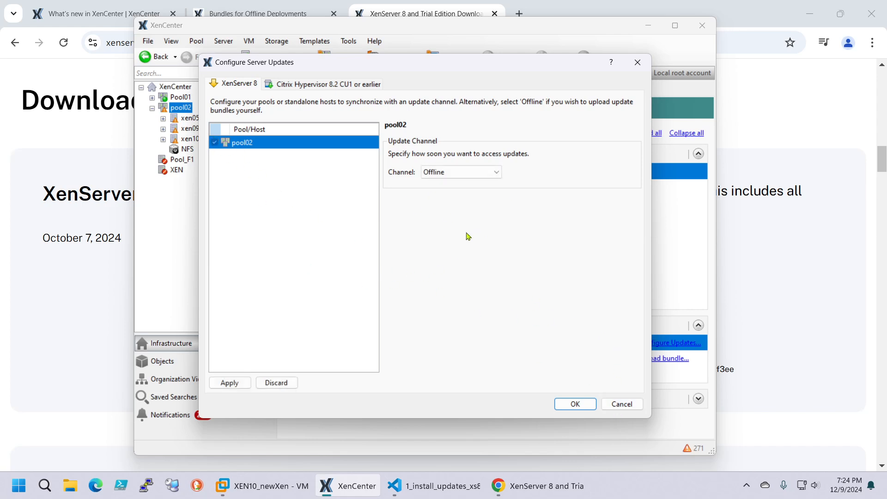
{"action": "left_click", "coordinate": [573, 405]}
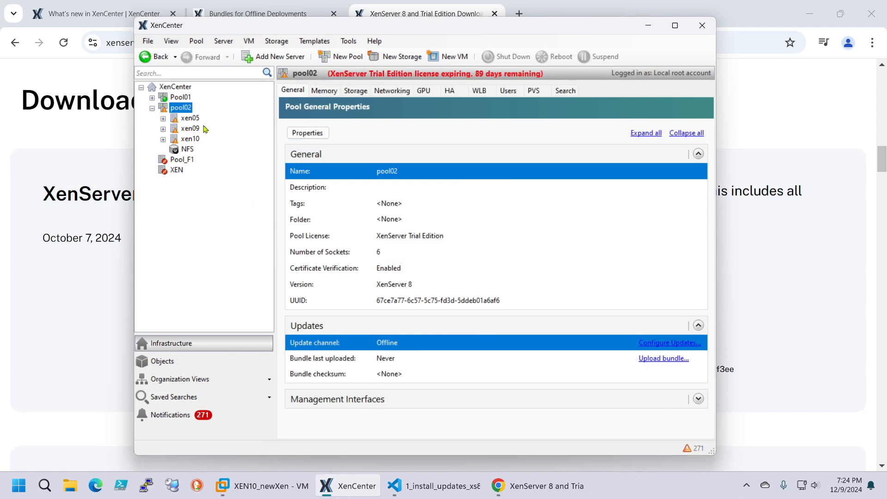
- Start the Install Update wizard for XenServer 8 and load offline-update-2024-10-30.xsbundle from disk as the update bundle
{"action": "left_click", "coordinate": [349, 42]}
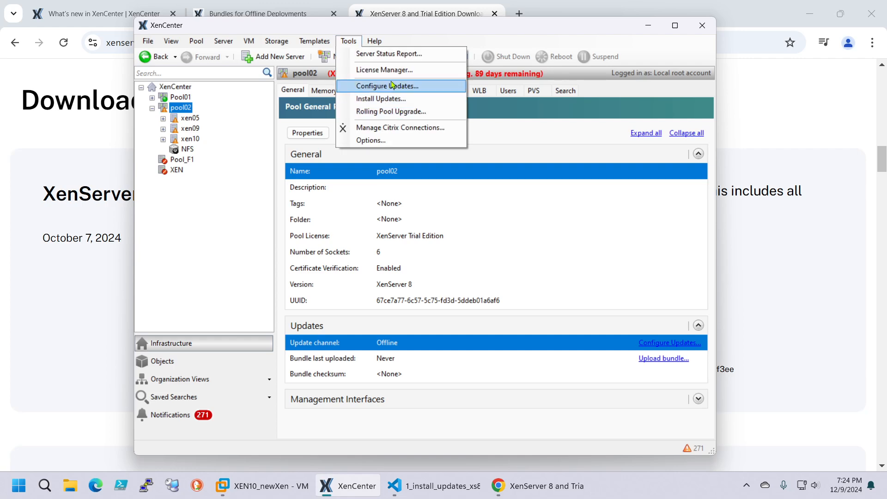
{"action": "left_click", "coordinate": [387, 100]}
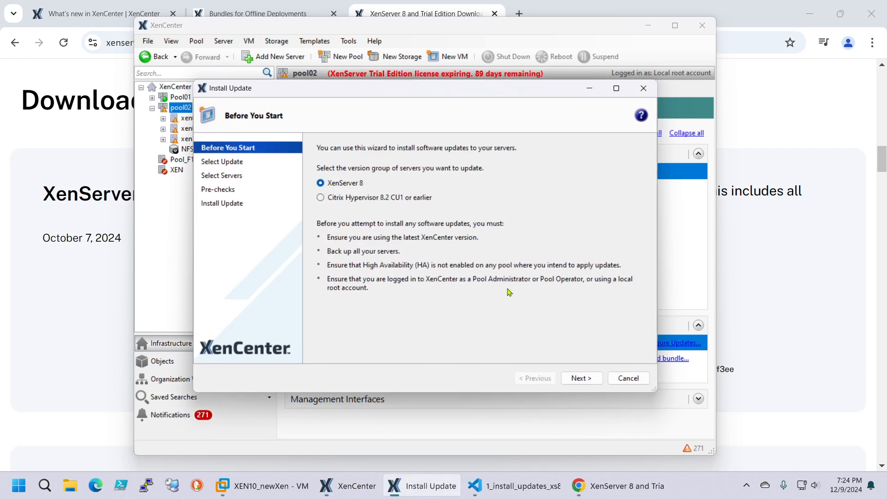
{"action": "left_click", "coordinate": [580, 377]}
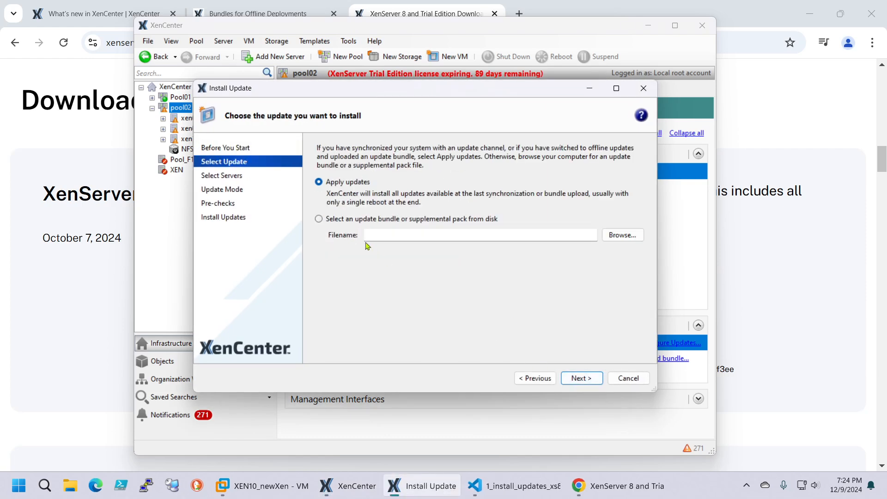
{"action": "left_click", "coordinate": [341, 220]}
{"action": "left_click", "coordinate": [633, 237]}
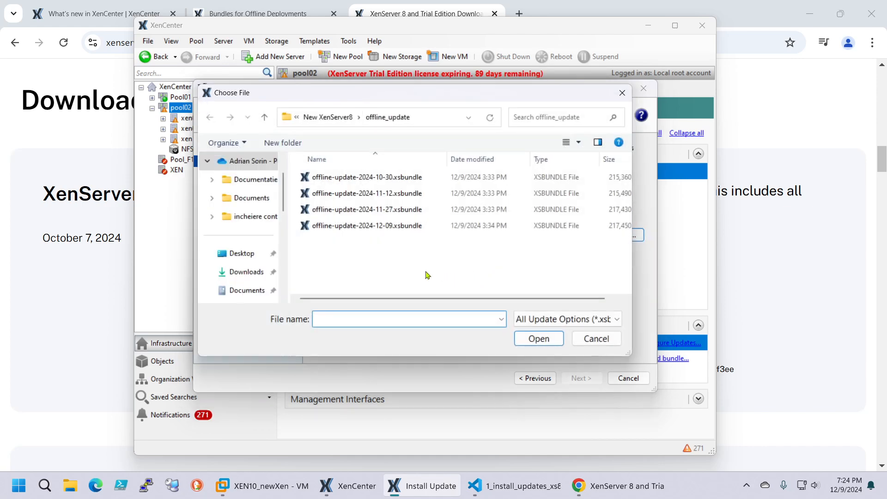
{"action": "left_click", "coordinate": [360, 177]}
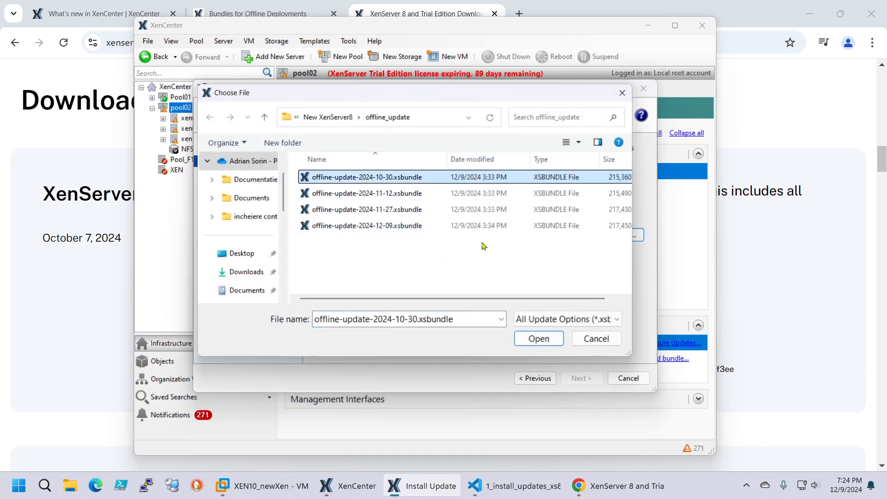
{"action": "left_click", "coordinate": [540, 342]}
- Select pool02 with all its servers as the update target and start uploading the bundle to it
{"action": "left_click", "coordinate": [580, 378]}
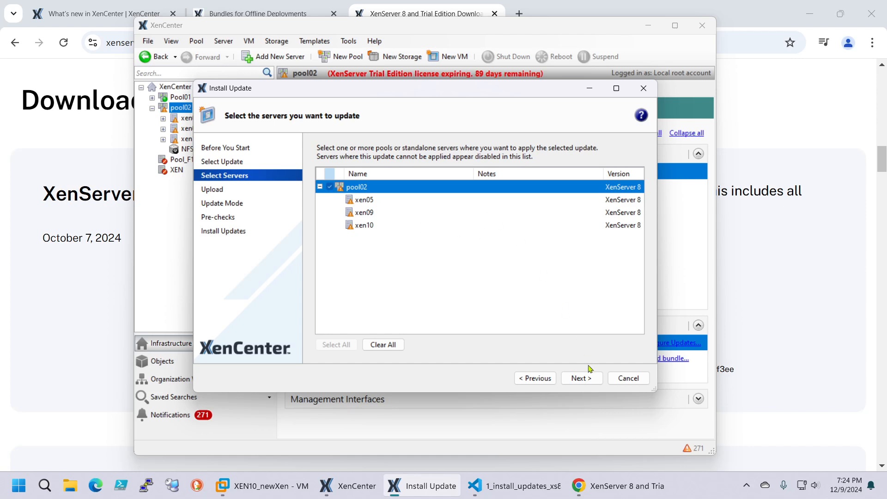
{"action": "left_click", "coordinate": [581, 379]}
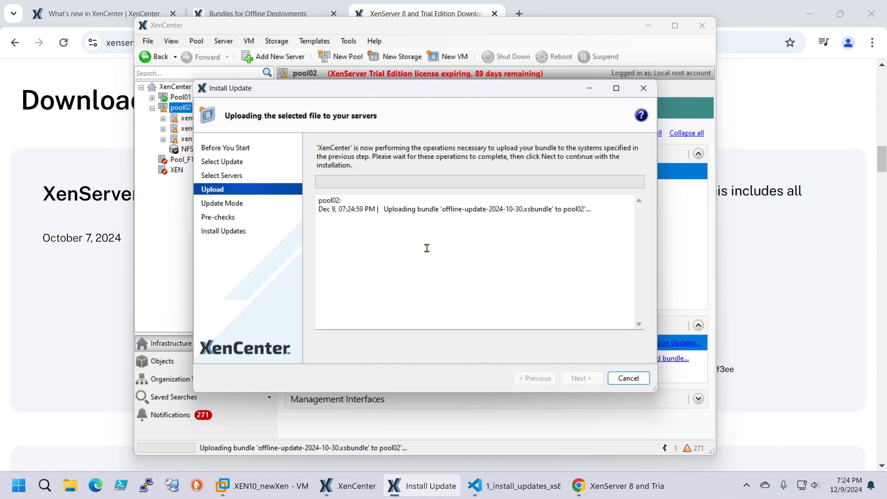
{"action": "left_click_drag", "start_coordinate": [345, 93], "coordinate": [398, 95]}
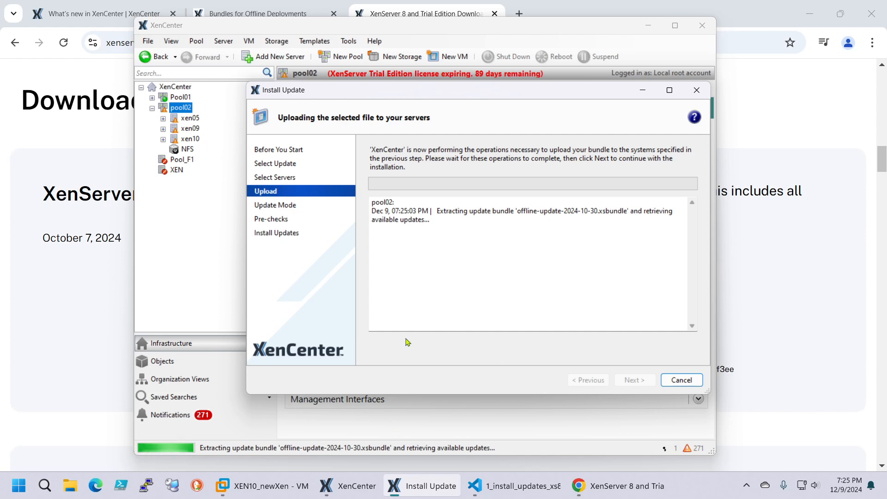
- Switch to Chrome and review the latest Normal Channel bundles and their update checksums on the Bundles for Offline Deployments page
{"action": "left_click", "coordinate": [758, 21]}
{"action": "left_click", "coordinate": [275, 19]}
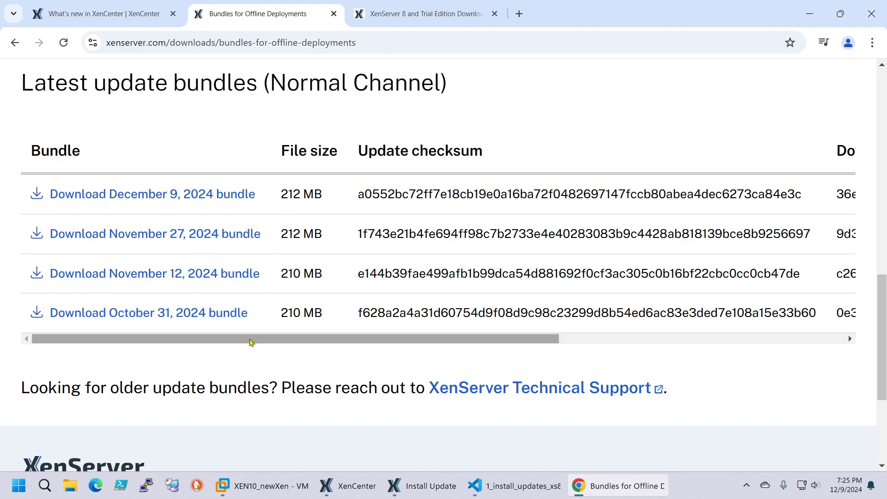
{"action": "left_click_drag", "start_coordinate": [251, 340], "coordinate": [207, 362]}
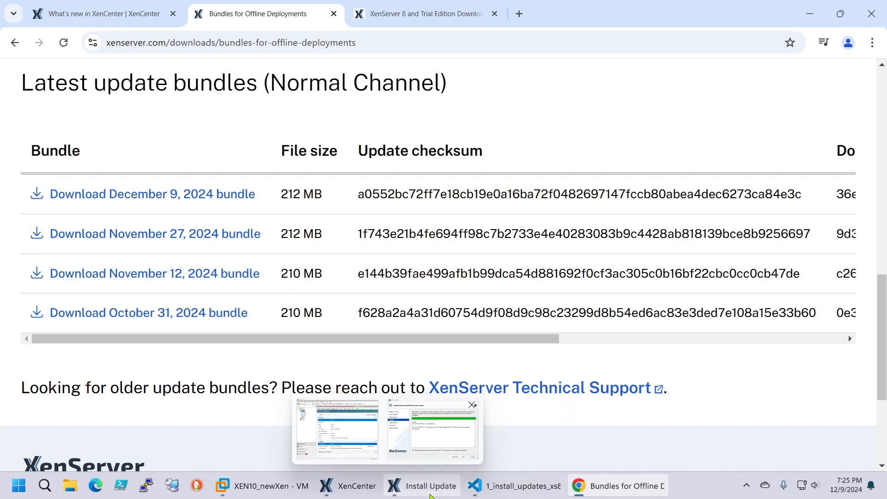
- Return to XenCenter's Install Update wizard, keep only the mandatory toolstack restarts for pool02, and run the update pre-checks
{"action": "mouse_move", "coordinate": [462, 496]}
{"action": "left_click", "coordinate": [424, 486]}
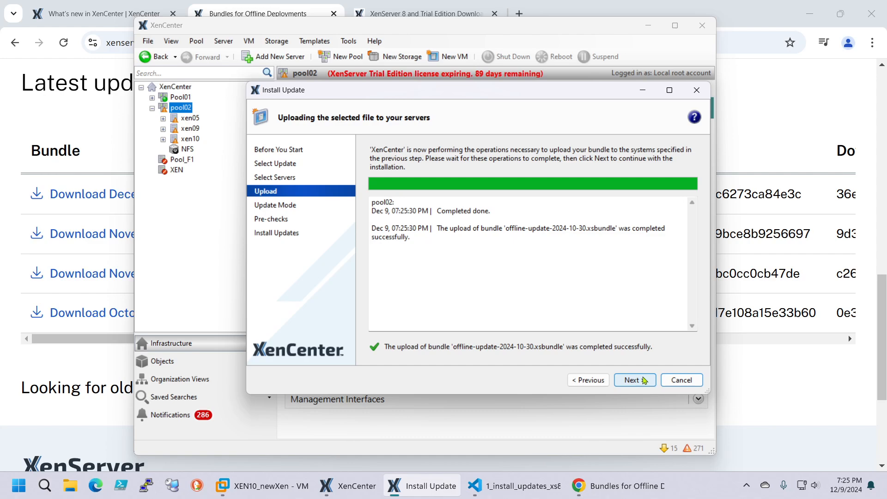
{"action": "left_click", "coordinate": [645, 380]}
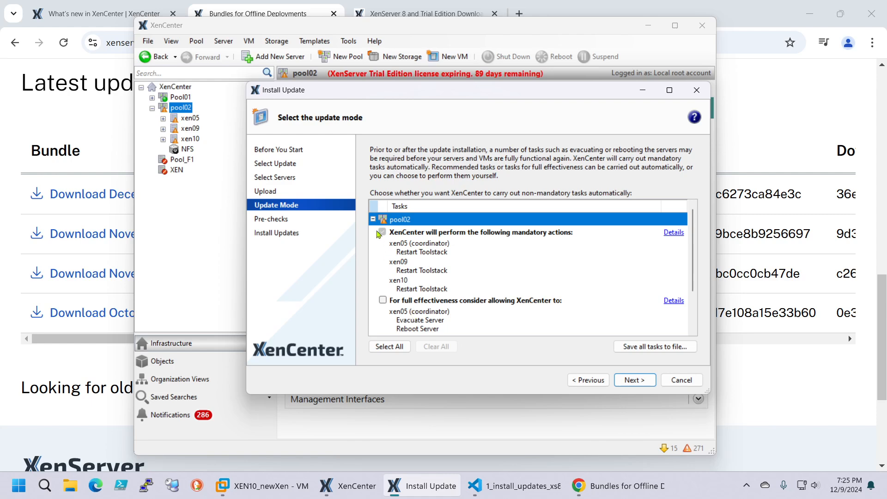
{"action": "scroll", "coordinate": [454, 272], "scroll_direction": "down", "scroll_amount": 3}
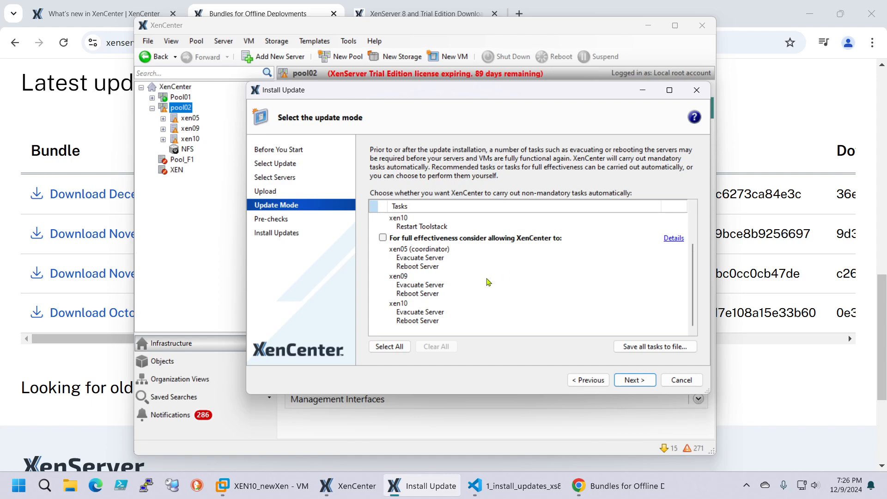
{"action": "scroll", "coordinate": [511, 313], "scroll_direction": "up", "scroll_amount": 3}
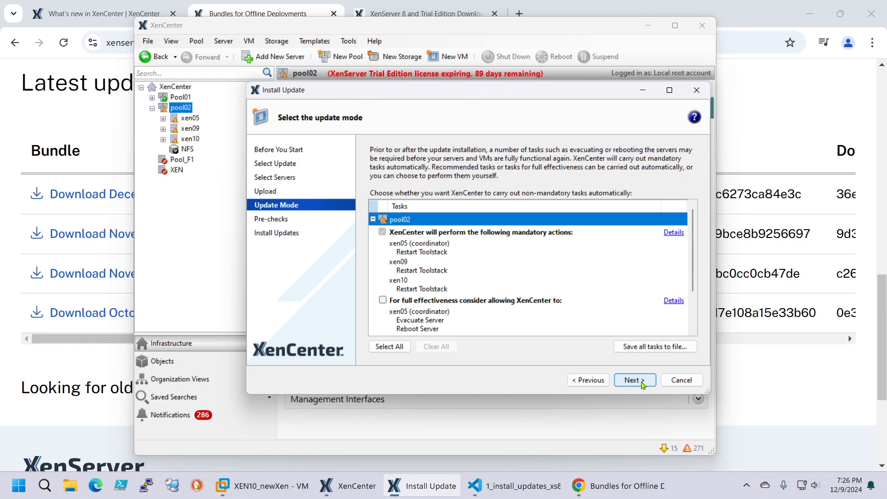
{"action": "left_click", "coordinate": [634, 380]}
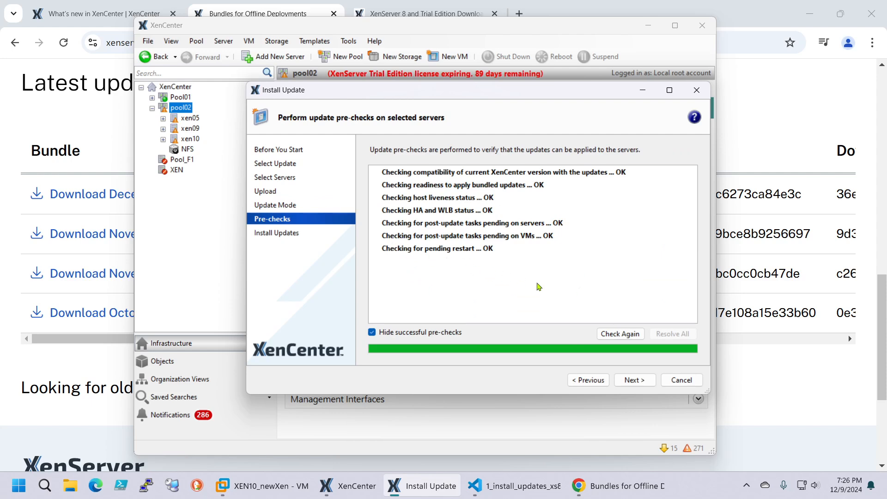
- Install the updates on pool02's servers, wait until the process completes, and finish the wizard
{"action": "left_click", "coordinate": [643, 385]}
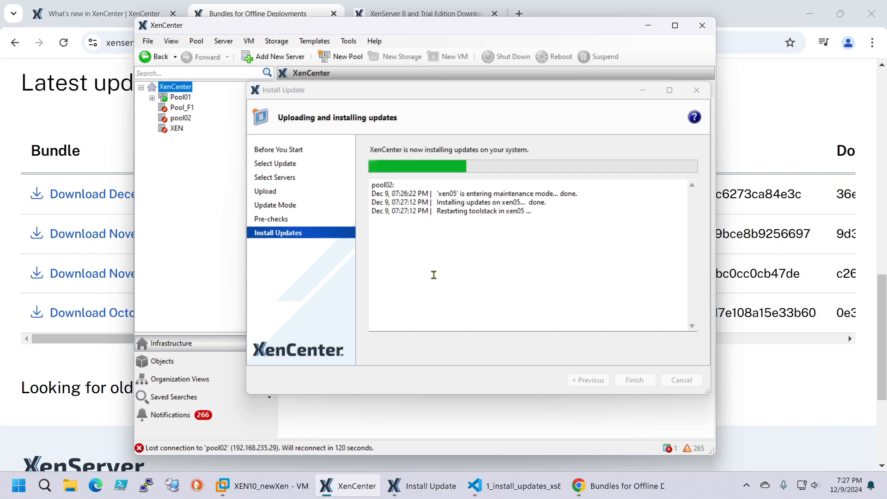
{"action": "mouse_move", "coordinate": [267, 488]}
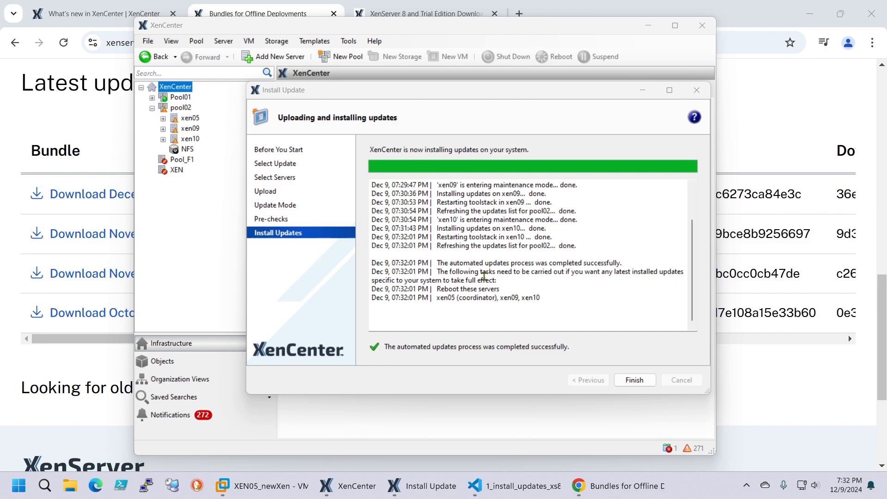
{"action": "left_click", "coordinate": [634, 380]}
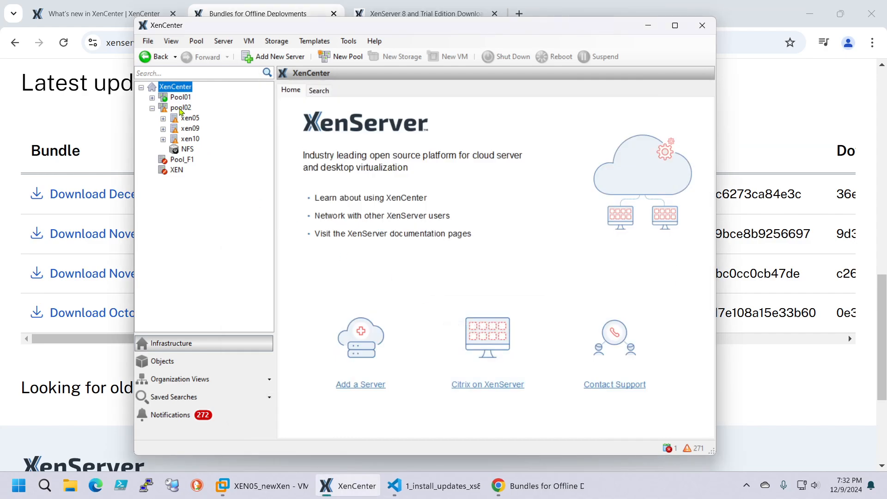
- Examine pool02's update details, including the bundle checksum, the servers' latest applied updates and the pending full-effectiveness tasks
{"action": "left_click", "coordinate": [180, 108]}
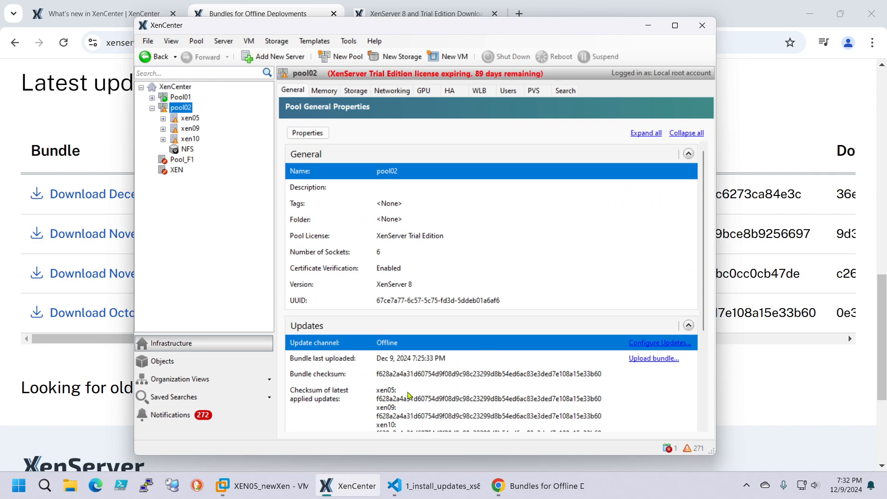
{"action": "left_click", "coordinate": [429, 406]}
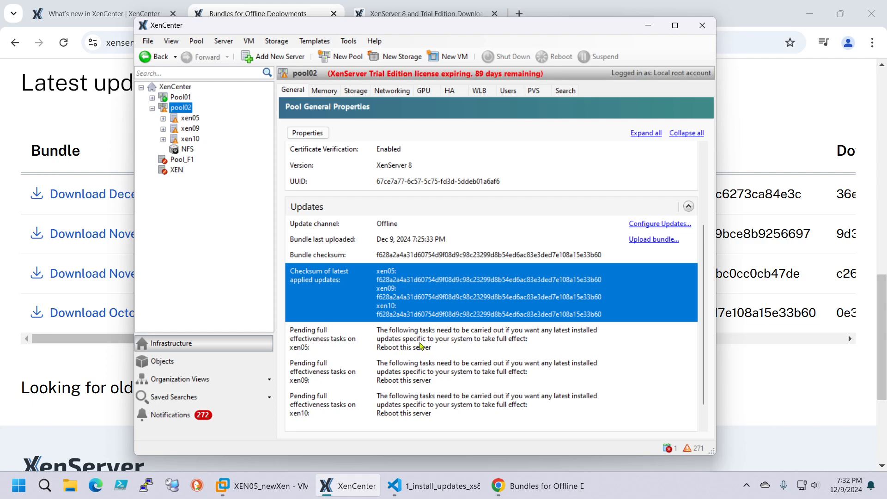
- Examine the pending reboot tasks for xen05, xen09 and xen10 in pool02's update details
{"action": "left_click", "coordinate": [432, 345]}
{"action": "left_click", "coordinate": [443, 373]}
{"action": "left_click", "coordinate": [459, 405]}
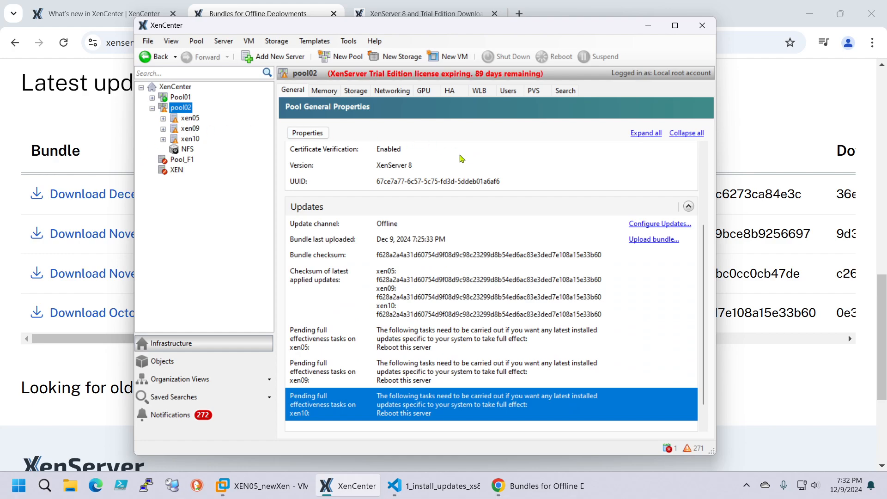
- Reboot the pool server xen05 and watch it restart on the XEN05_newXen console in VMware Workstation
{"action": "left_click", "coordinate": [188, 118]}
{"action": "right_click", "coordinate": [189, 118]}
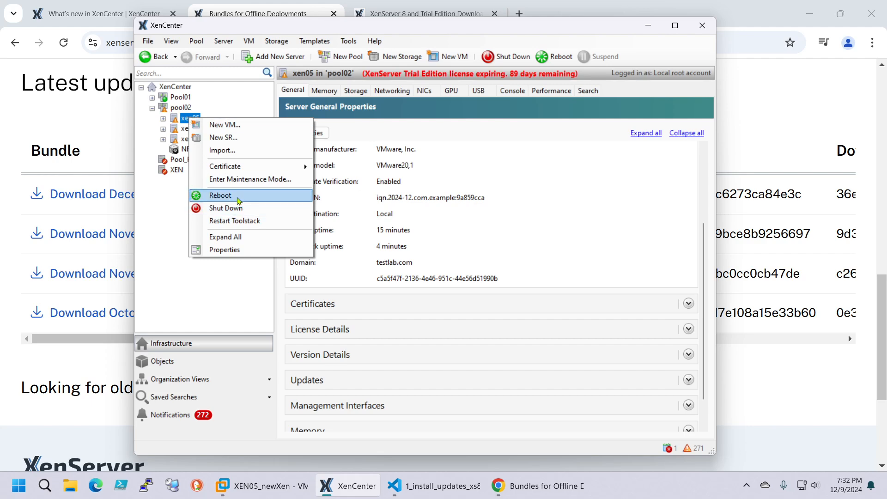
{"action": "left_click", "coordinate": [239, 200]}
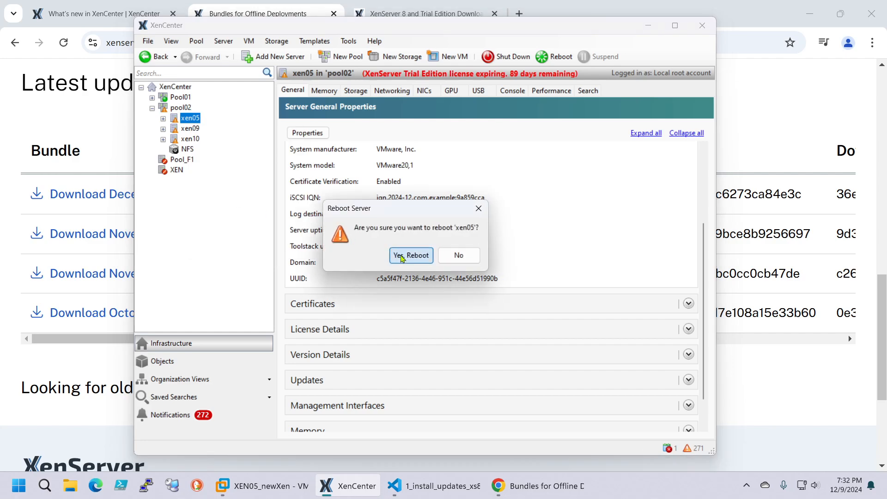
{"action": "left_click", "coordinate": [407, 254]}
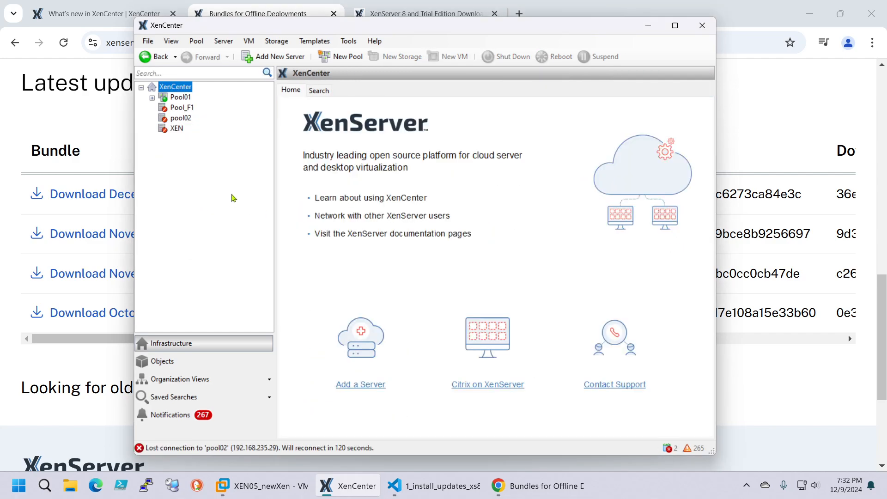
{"action": "left_click", "coordinate": [262, 486]}
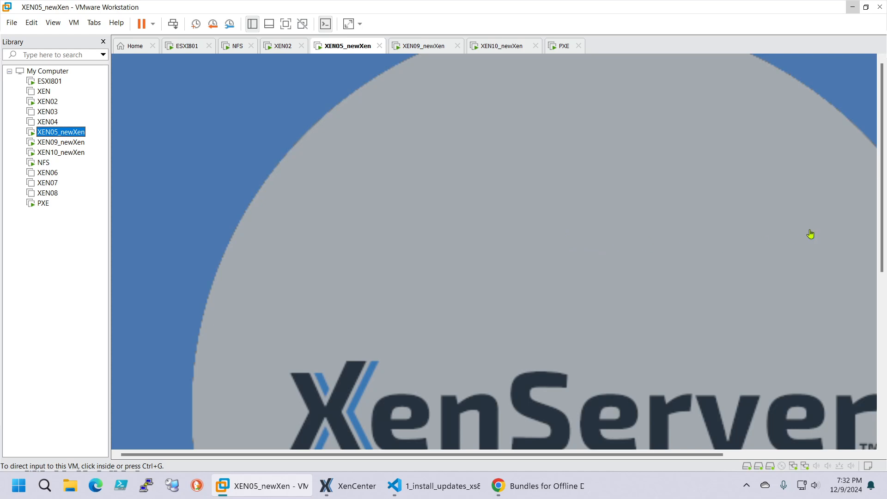
{"action": "left_click_drag", "start_coordinate": [882, 216], "coordinate": [882, 292]}
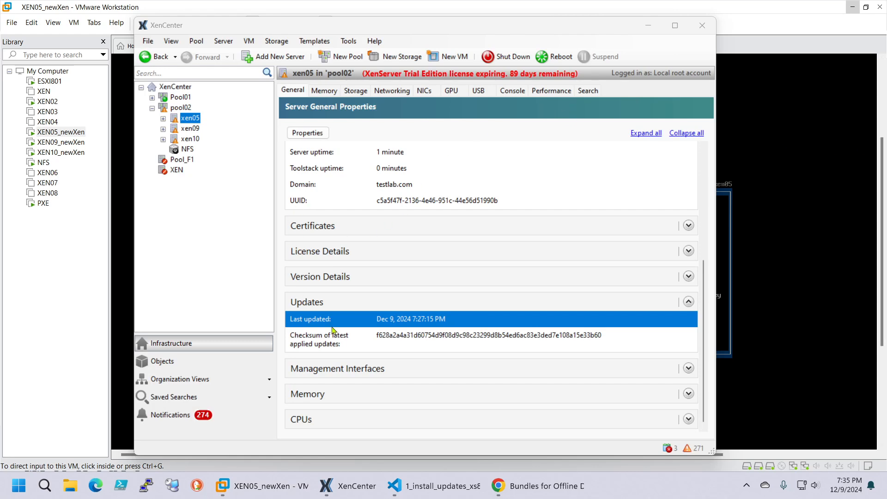
- Reboot the pool02 servers xen09 and xen10 together in a single operation
{"action": "left_click", "coordinate": [186, 133]}
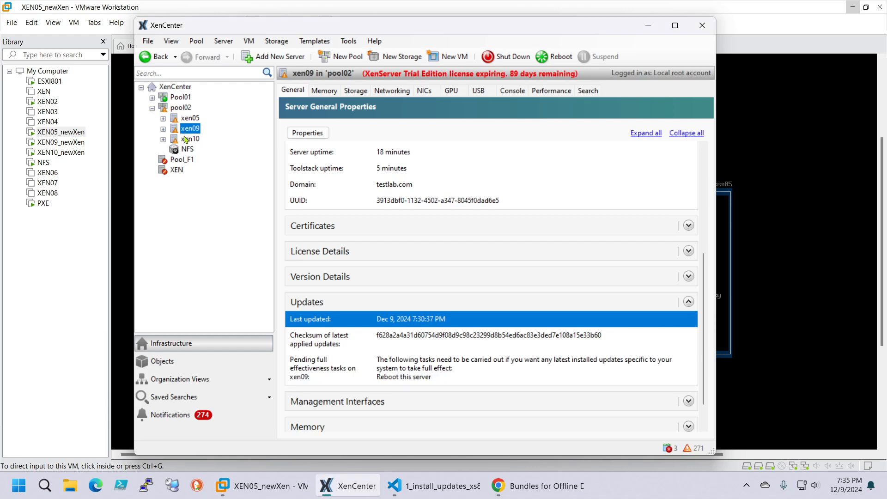
{"action": "left_click", "coordinate": [190, 139], "text": "ctrl"}
{"action": "right_click", "coordinate": [184, 140]}
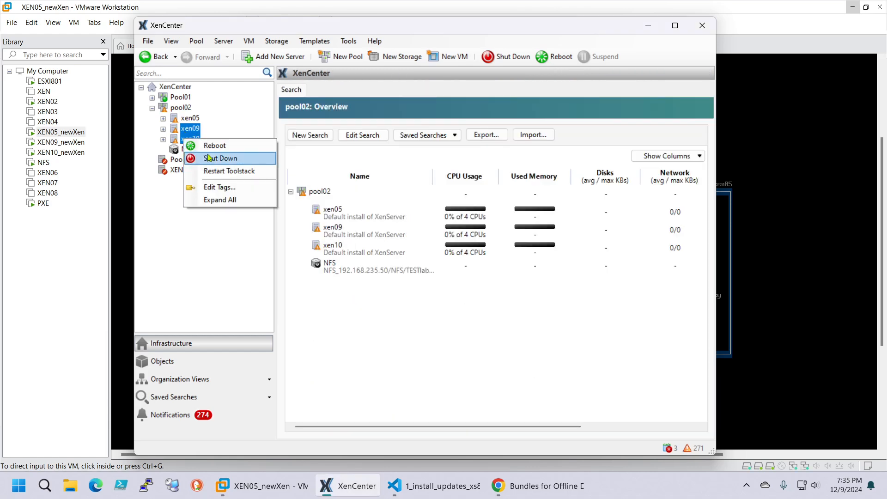
{"action": "left_click", "coordinate": [240, 147]}
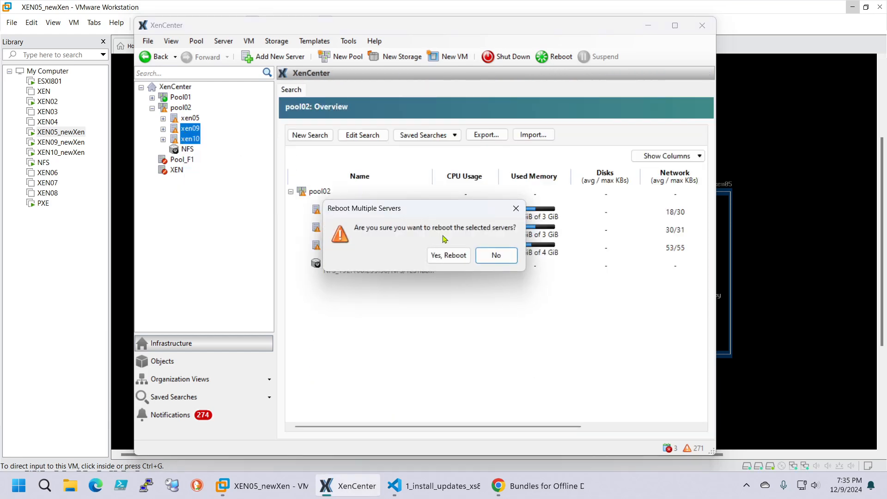
{"action": "left_click", "coordinate": [451, 254]}
- Compare xen05's latest applied updates checksum with the October 31, 2024 bundle's update checksum on the XenServer page in Chrome, returning to XenCenter
{"action": "left_click", "coordinate": [198, 119]}
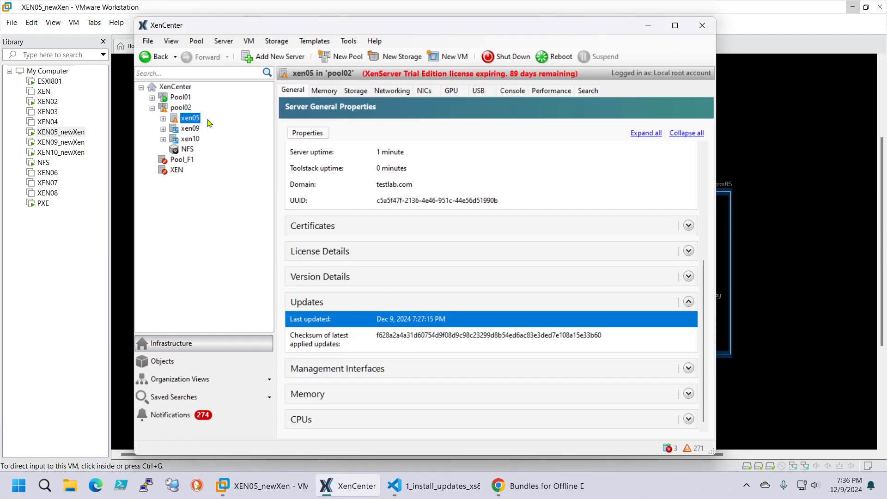
{"action": "left_click", "coordinate": [383, 339]}
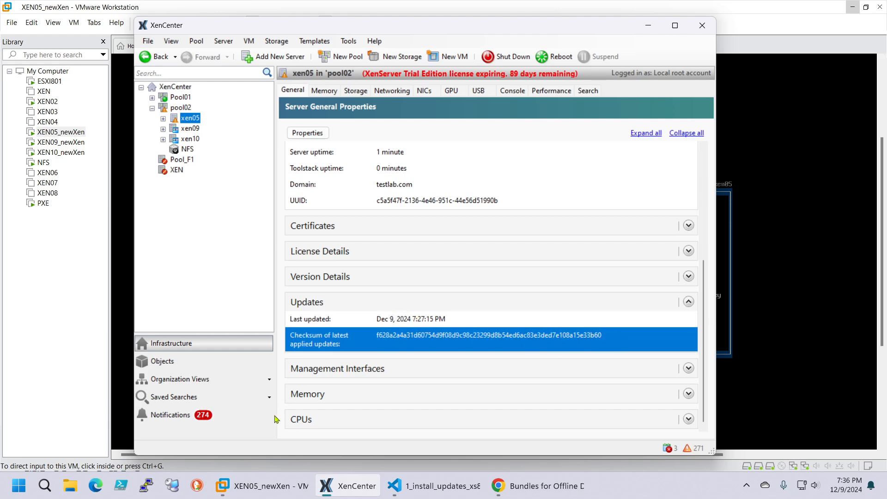
{"action": "left_click", "coordinate": [520, 491]}
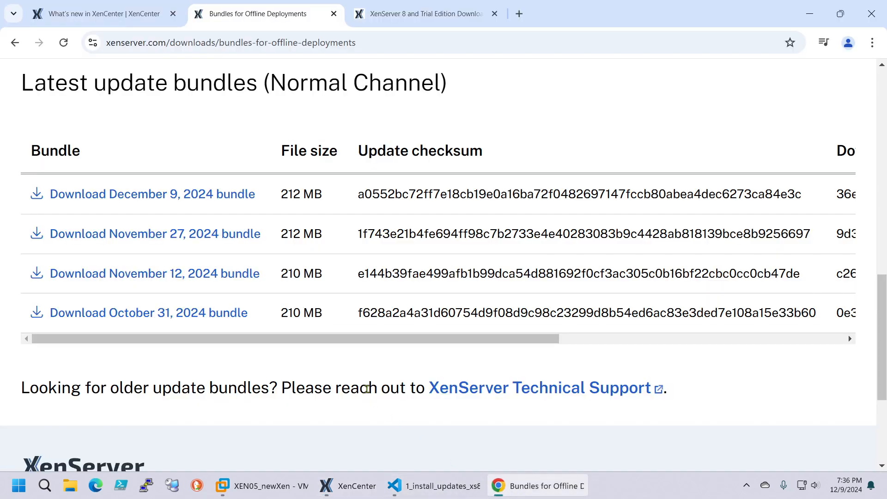
{"action": "left_click_drag", "start_coordinate": [395, 337], "coordinate": [433, 342]}
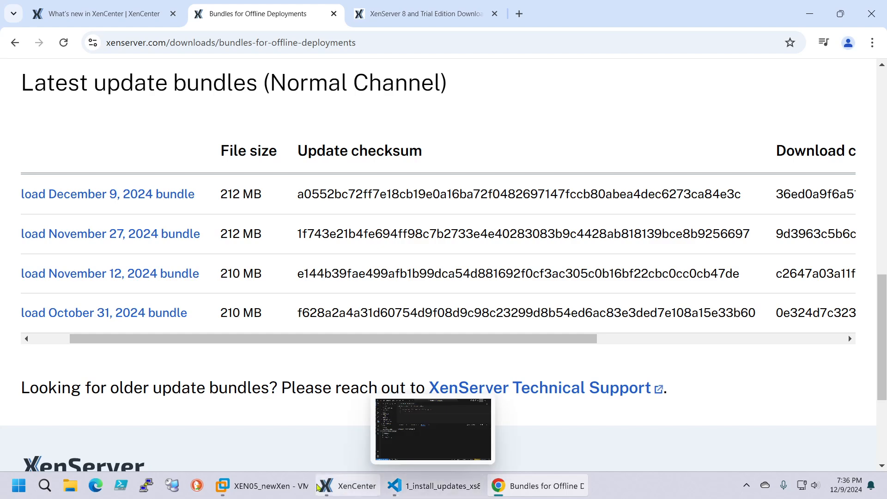
{"action": "left_click", "coordinate": [259, 486]}
{"action": "left_click", "coordinate": [344, 485]}
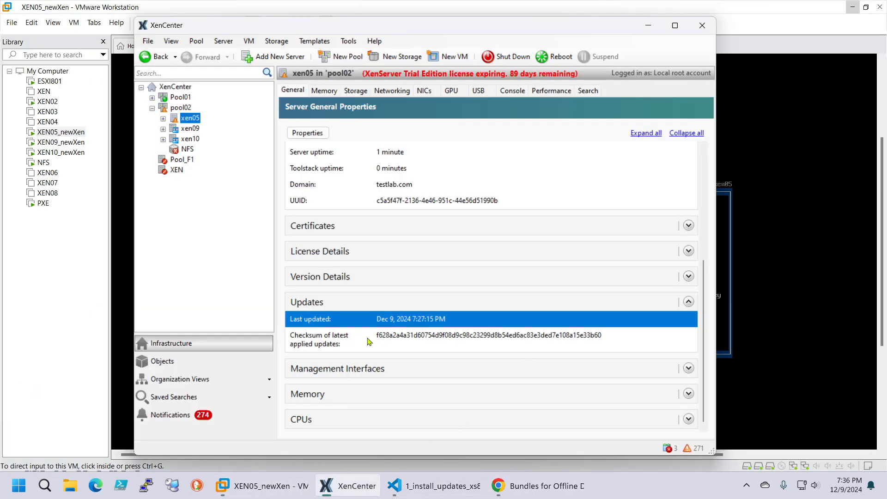
{"action": "left_click", "coordinate": [352, 338]}
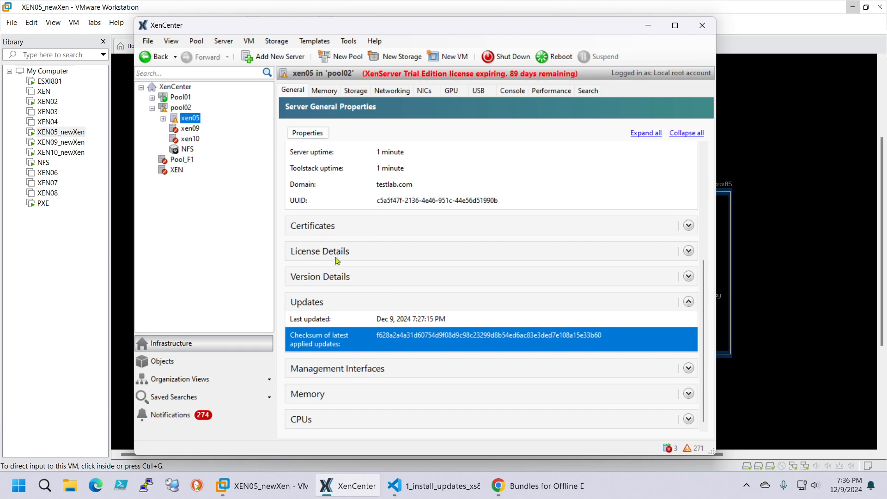
- Examine xen05's certificates and version details, including the DBV entry, as well as its memory and network interface cards
{"action": "left_click", "coordinate": [691, 227]}
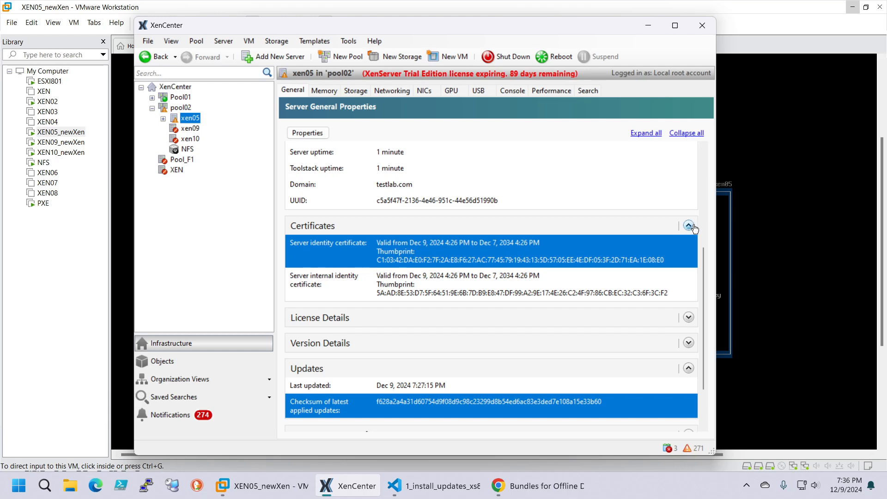
{"action": "left_click", "coordinate": [689, 225]}
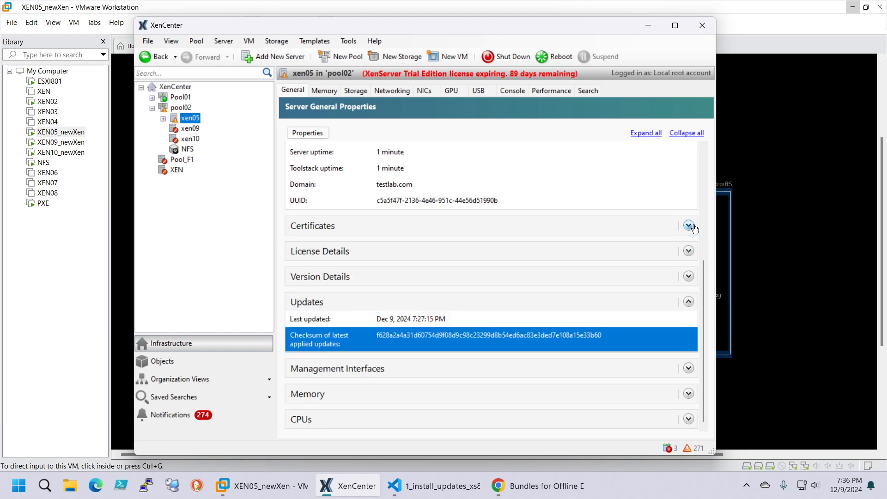
{"action": "left_click", "coordinate": [688, 276]}
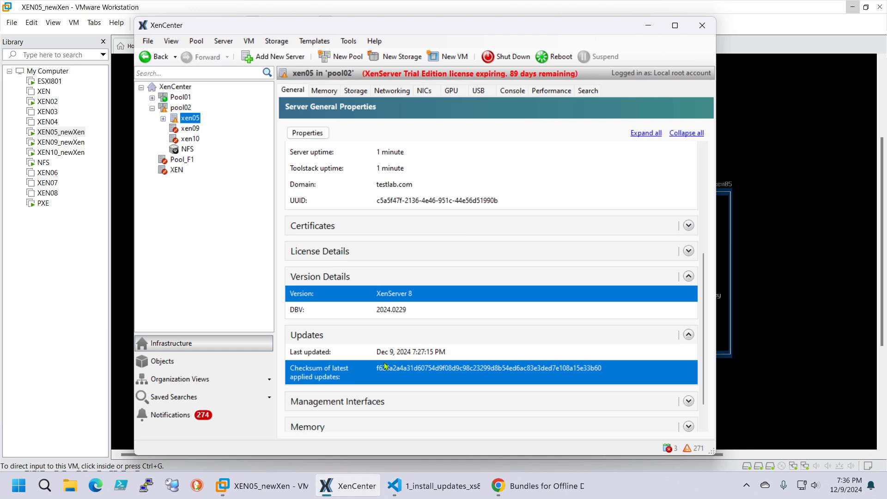
{"action": "left_click", "coordinate": [396, 311]}
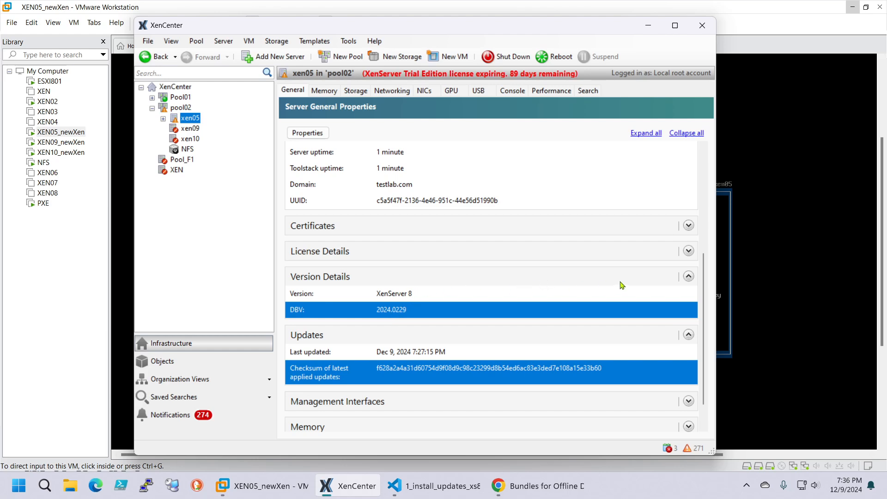
{"action": "left_click", "coordinate": [688, 276]}
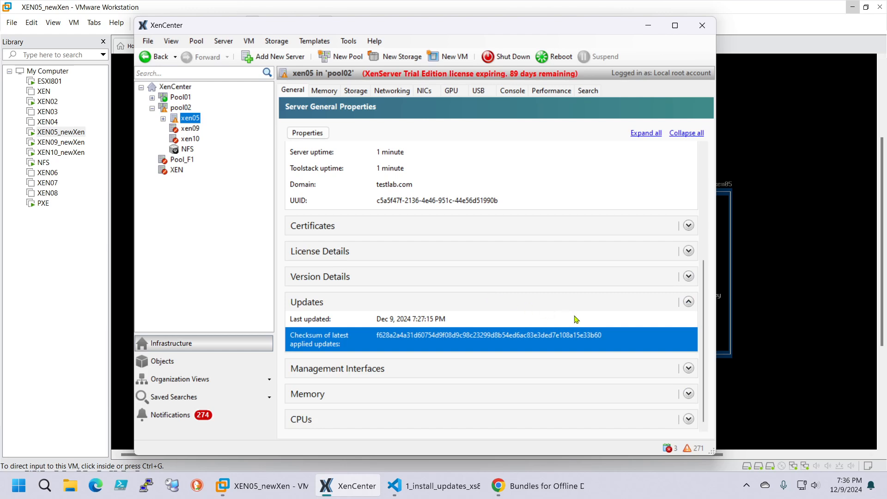
{"action": "left_click", "coordinate": [326, 91]}
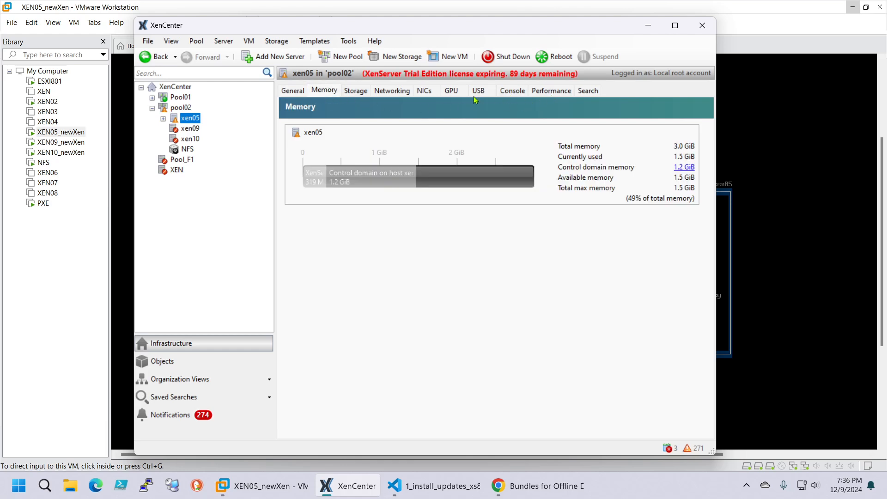
{"action": "left_click", "coordinate": [425, 93]}
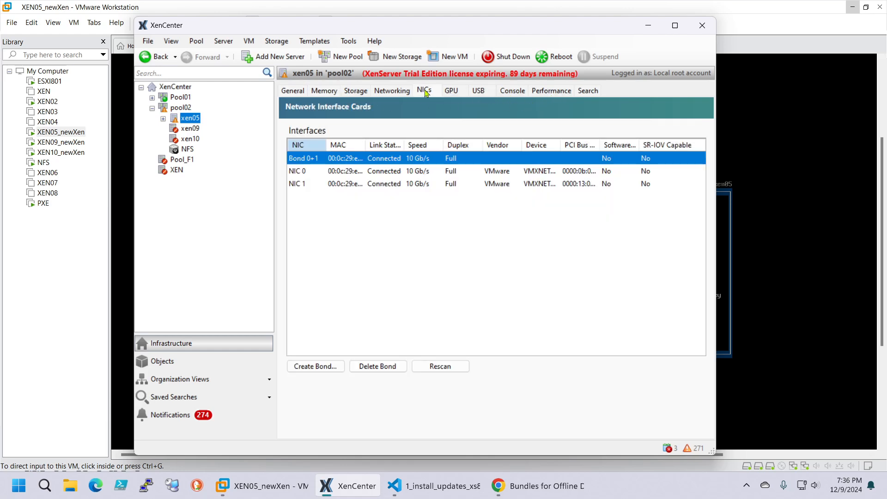
- Review pool02's update channel and last bundle upload, and look through the bundle files available for upload without uploading any
{"action": "left_click", "coordinate": [180, 110]}
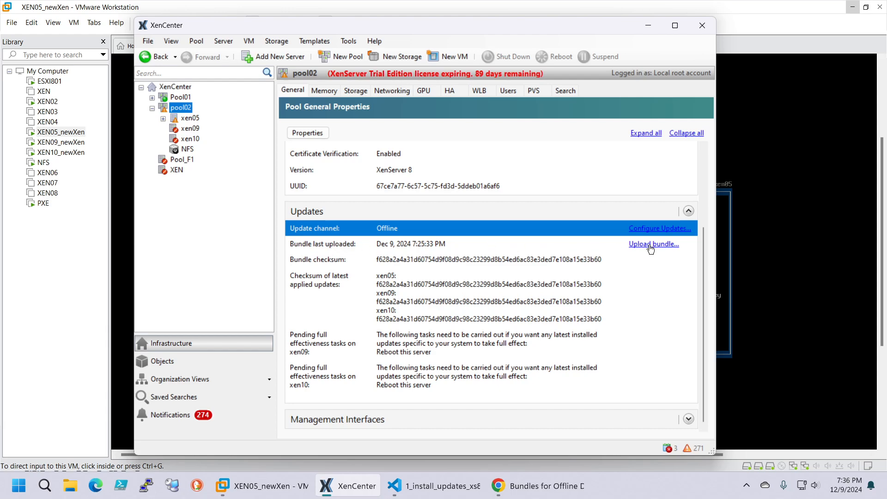
{"action": "left_click", "coordinate": [420, 246]}
{"action": "left_click", "coordinate": [408, 229]}
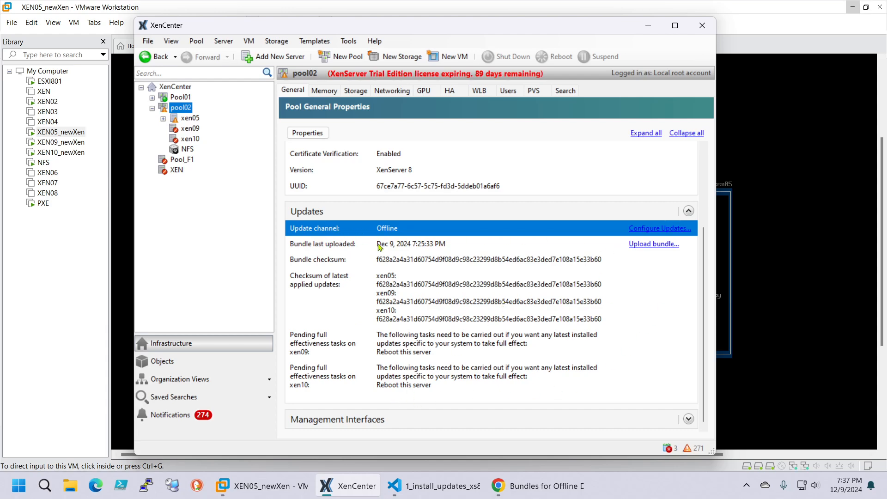
{"action": "left_click", "coordinate": [429, 246]}
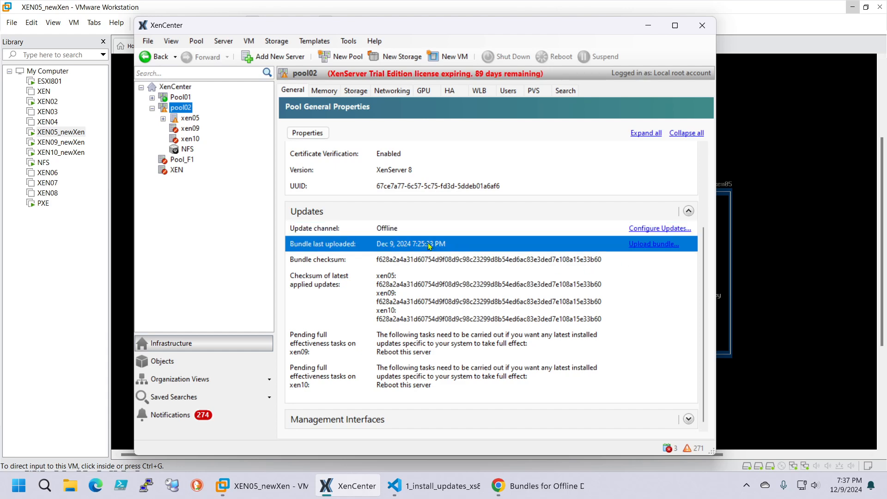
{"action": "left_click", "coordinate": [650, 245]}
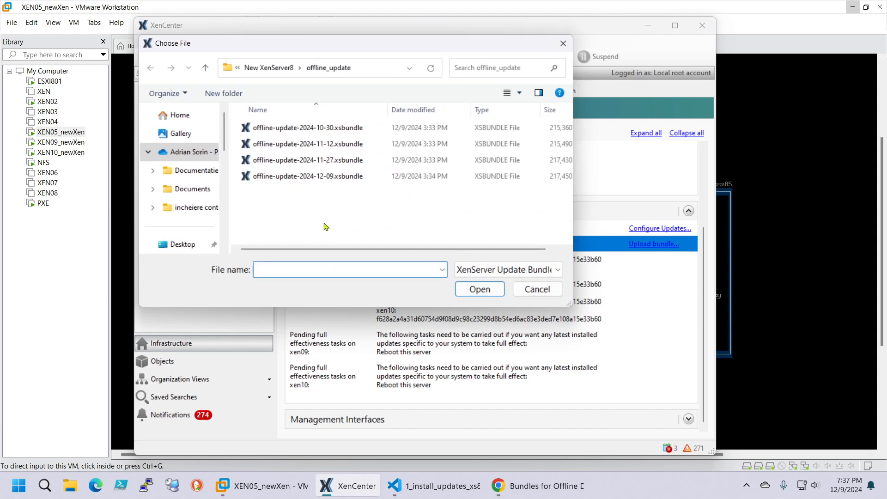
{"action": "left_click", "coordinate": [536, 290]}
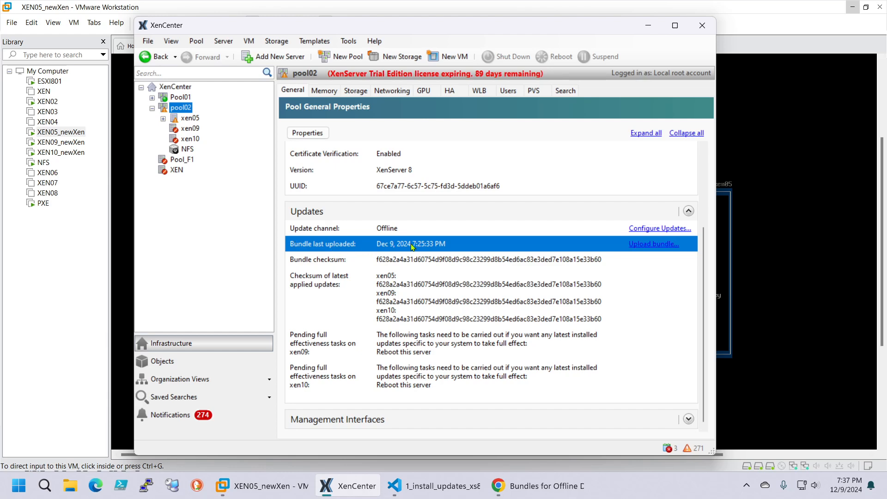
- View pool02's update channel configuration without changing it, and check the last bundle upload entry again
{"action": "left_click", "coordinate": [659, 230]}
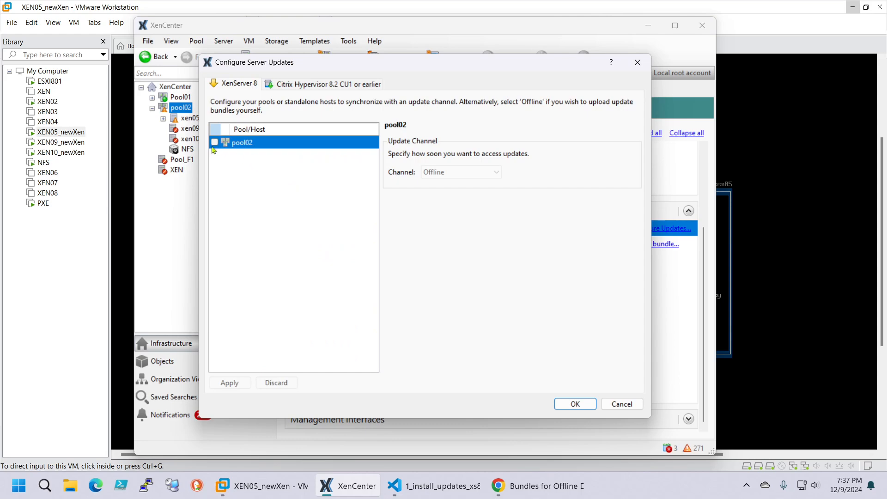
{"action": "left_click", "coordinate": [620, 404]}
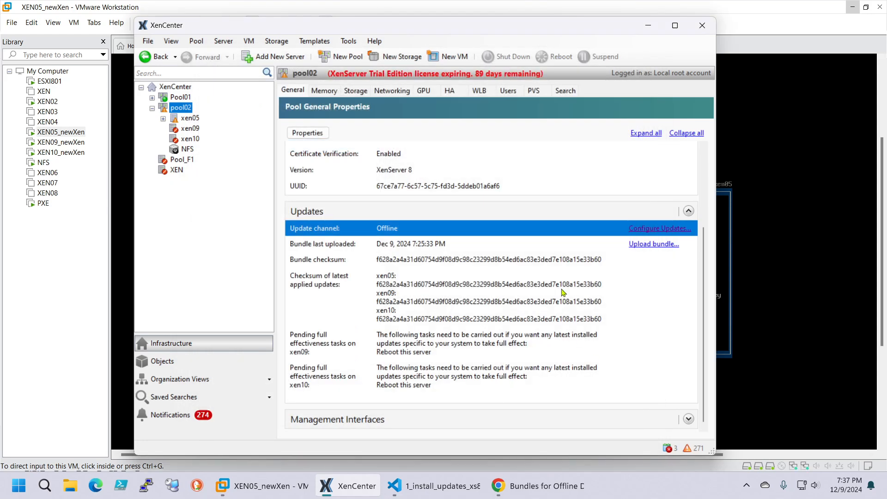
{"action": "left_click", "coordinate": [426, 244]}
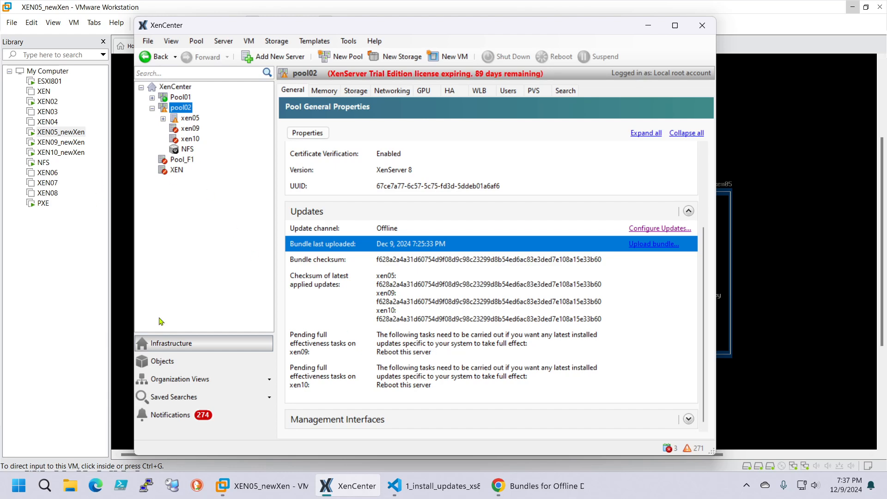
- Switch to VMware Workstation and check the consoles of XEN09_newXen, XEN10_newXen and XEN05_newXen for restart progress
{"action": "left_click", "coordinate": [61, 142]}
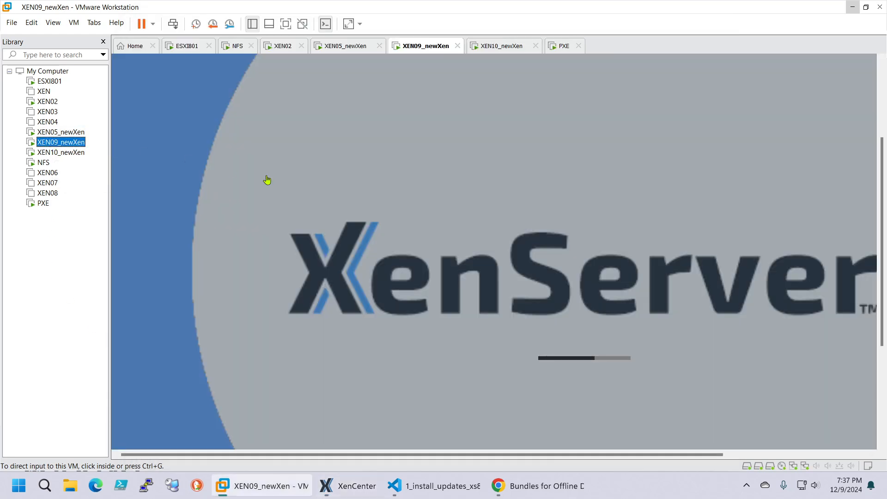
{"action": "left_click", "coordinate": [65, 152]}
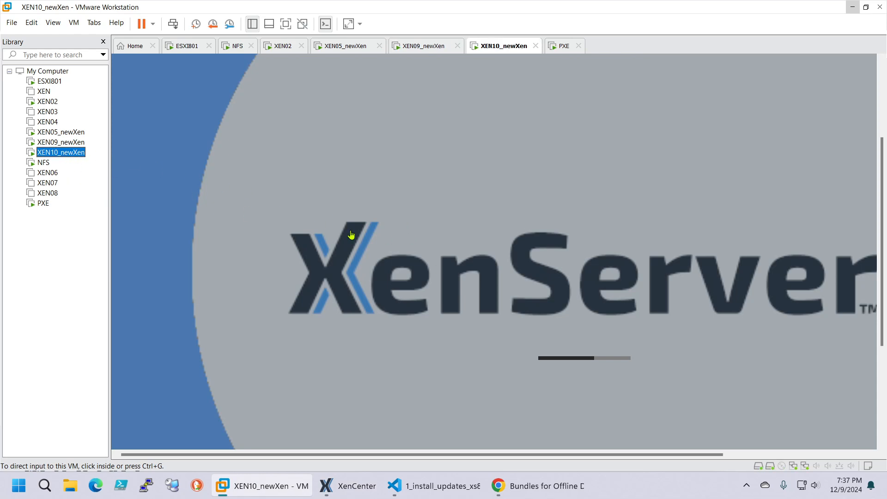
{"action": "left_click", "coordinate": [65, 132]}
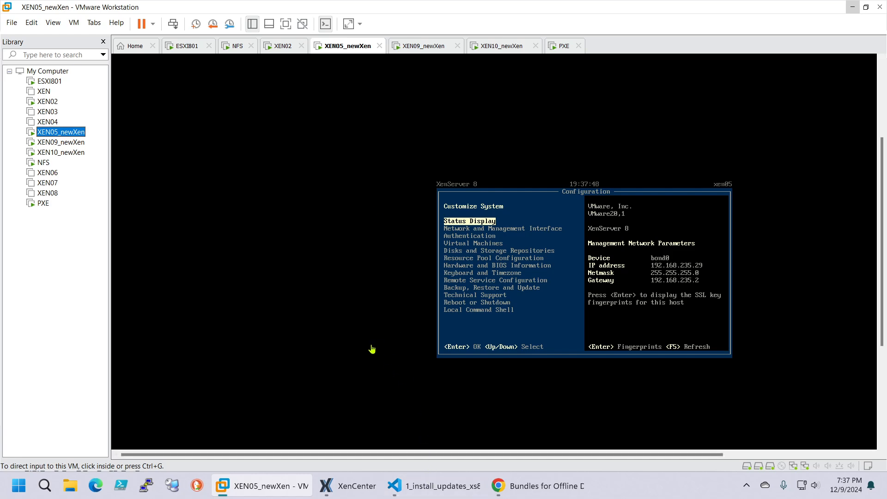
- Return to XenCenter and open the xen05 server's details
{"action": "left_click", "coordinate": [358, 492]}
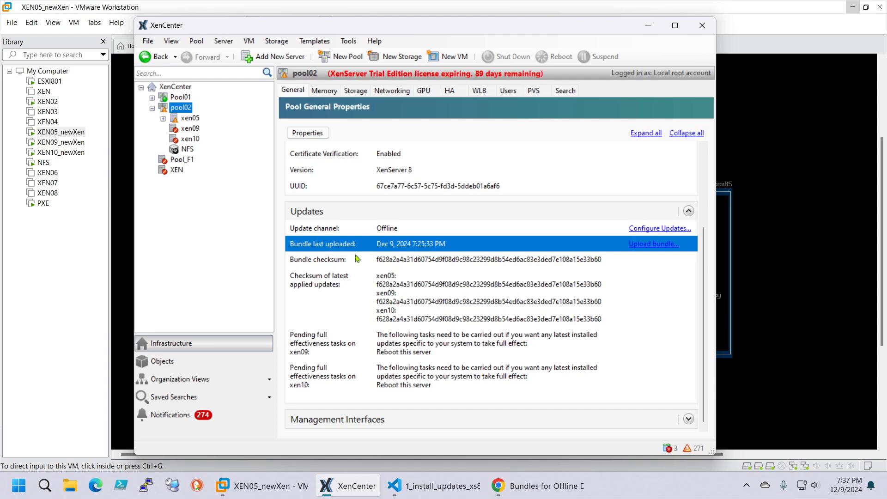
{"action": "left_click", "coordinate": [184, 119]}
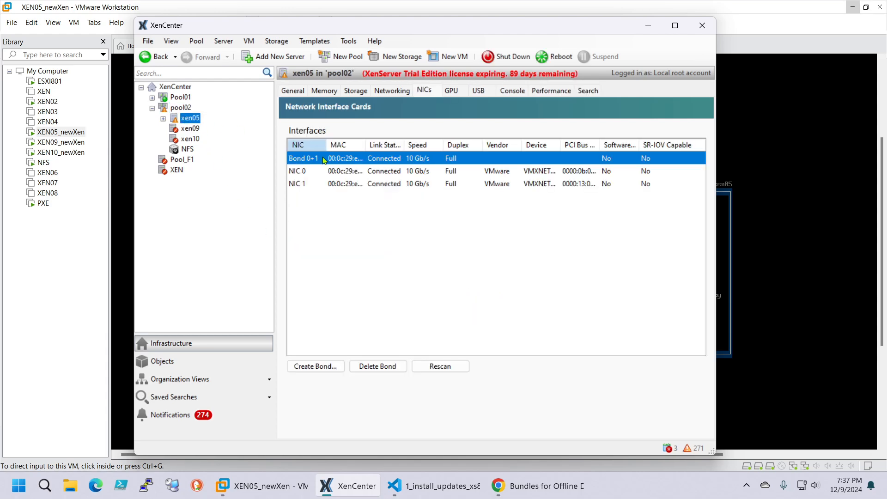